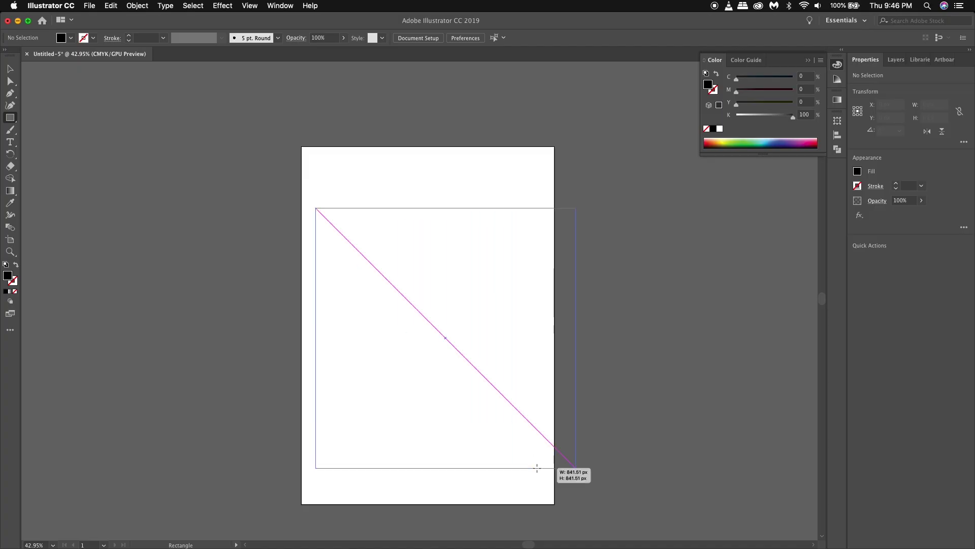
Step: Draw a black square and centre it horizontally and vertically on the artboard
{"action": "left_click_drag", "start_coordinate": [465, 437], "coordinate": [537, 428]}
{"action": "key", "text": "v"}
{"action": "left_click_drag", "start_coordinate": [406, 333], "coordinate": [583, 349]}
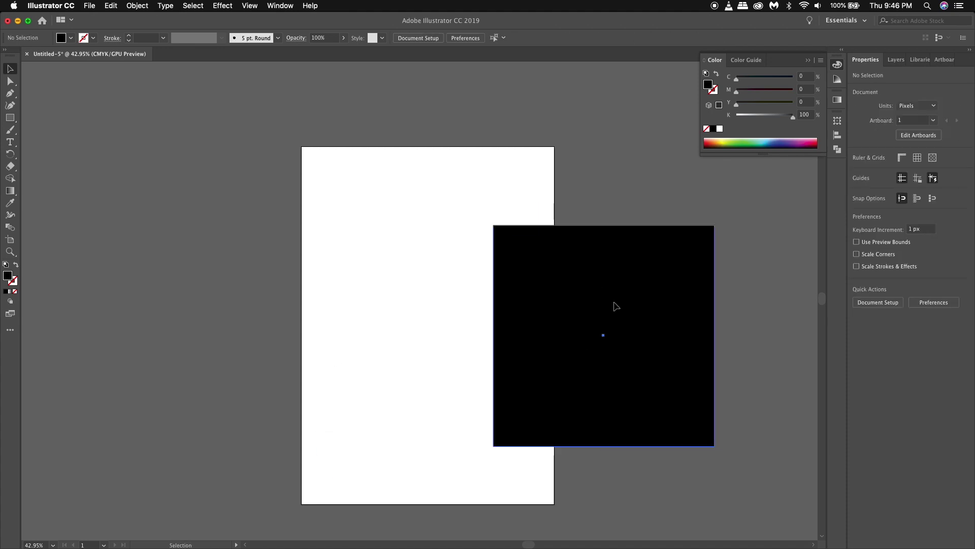
{"action": "left_click", "coordinate": [837, 135]}
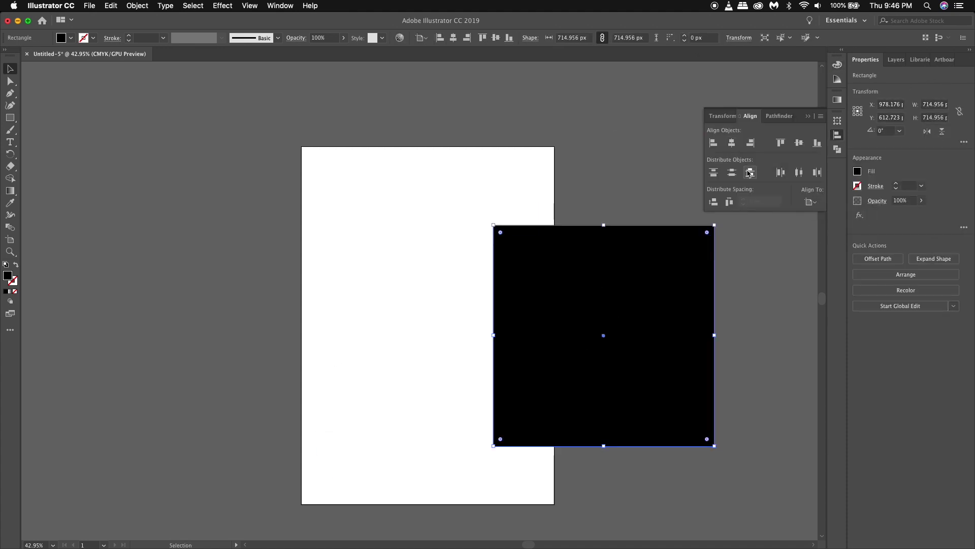
{"action": "left_click", "coordinate": [731, 143]}
{"action": "left_click", "coordinate": [799, 143]}
{"action": "left_click", "coordinate": [635, 254]}
Step: Enlarge the black rectangle and place small spacer squares as margin guides at the artboard edges
{"action": "left_click", "coordinate": [458, 326]}
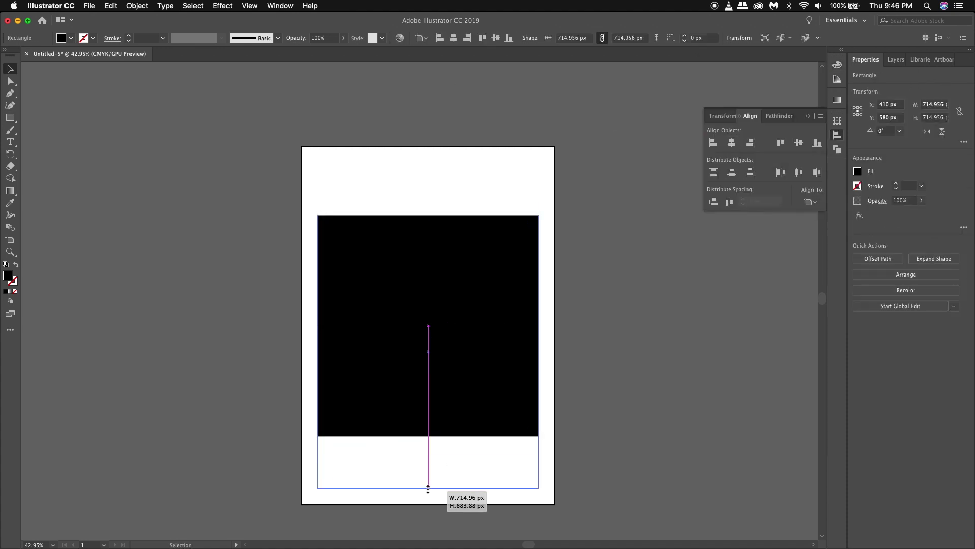
{"action": "left_click_drag", "start_coordinate": [428, 492], "coordinate": [427, 492]}
{"action": "left_click_drag", "start_coordinate": [309, 354], "coordinate": [312, 354]}
{"action": "key", "text": "m"}
{"action": "mouse_move", "coordinate": [302, 305]}
{"action": "left_mouse_down"}
{"action": "mouse_move", "coordinate": [308, 321]}
{"action": "mouse_move", "coordinate": [309, 312]}
{"action": "left_mouse_up"}
{"action": "scroll", "coordinate": [308, 311], "scroll_direction": "up", "scroll_amount": 5}
{"action": "key", "text": "v"}
{"action": "left_click", "coordinate": [261, 291]}
{"action": "scroll", "coordinate": [254, 288], "scroll_direction": "down", "scroll_amount": 5}
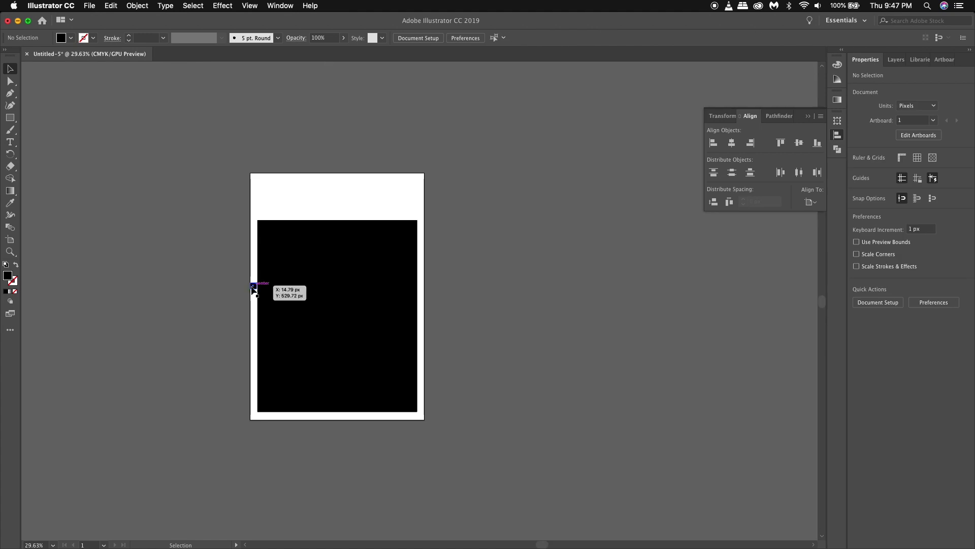
{"action": "left_click_drag", "start_coordinate": [423, 290], "coordinate": [366, 423]}
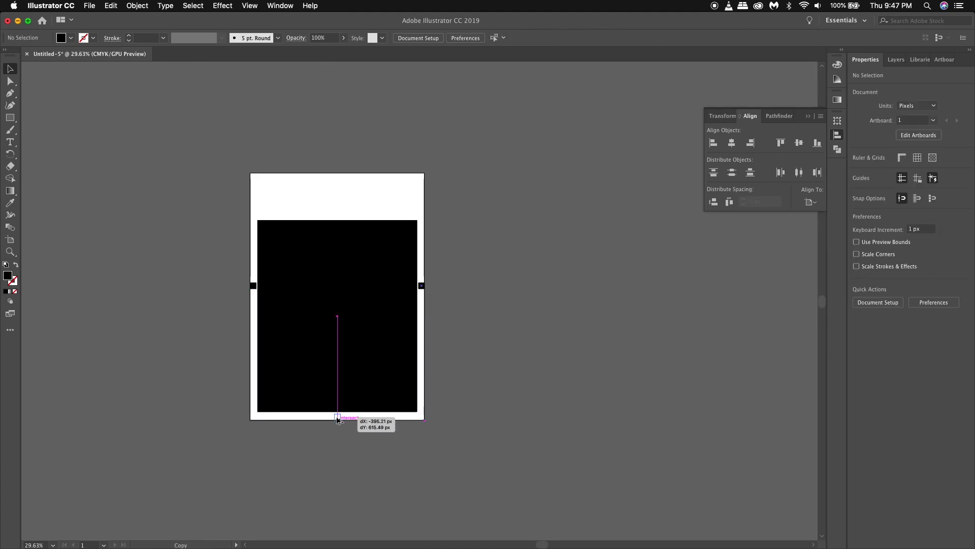
Step: Snap the rectangle's left, right and top edges to the spacers and set its height to 880 px
{"action": "left_click", "coordinate": [274, 331]}
{"action": "left_click_drag", "start_coordinate": [256, 316], "coordinate": [256, 316]}
{"action": "left_click_drag", "start_coordinate": [337, 411], "coordinate": [338, 413]}
{"action": "left_click_drag", "start_coordinate": [338, 220], "coordinate": [338, 225]}
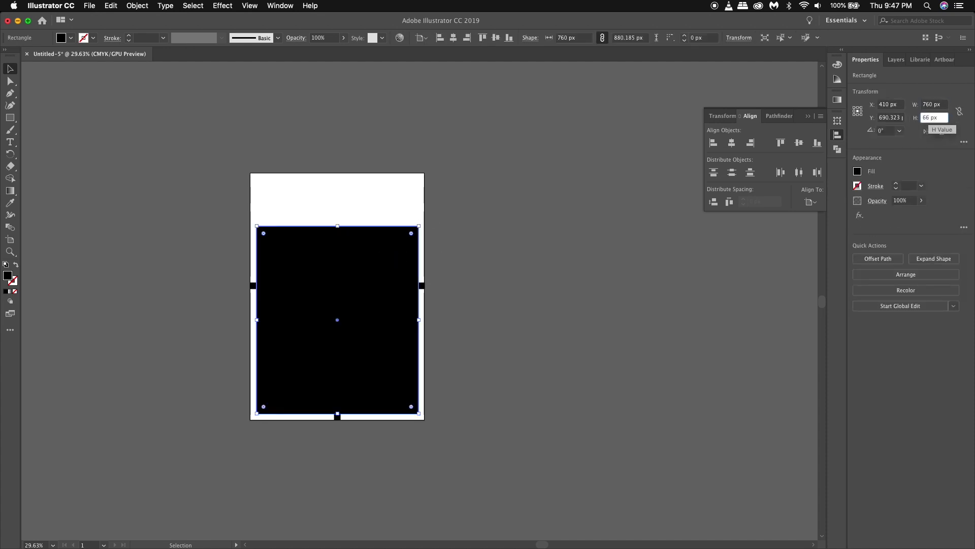
{"action": "key", "text": "Return"}
{"action": "key", "text": "super+0"}
{"action": "left_click", "coordinate": [315, 491]}
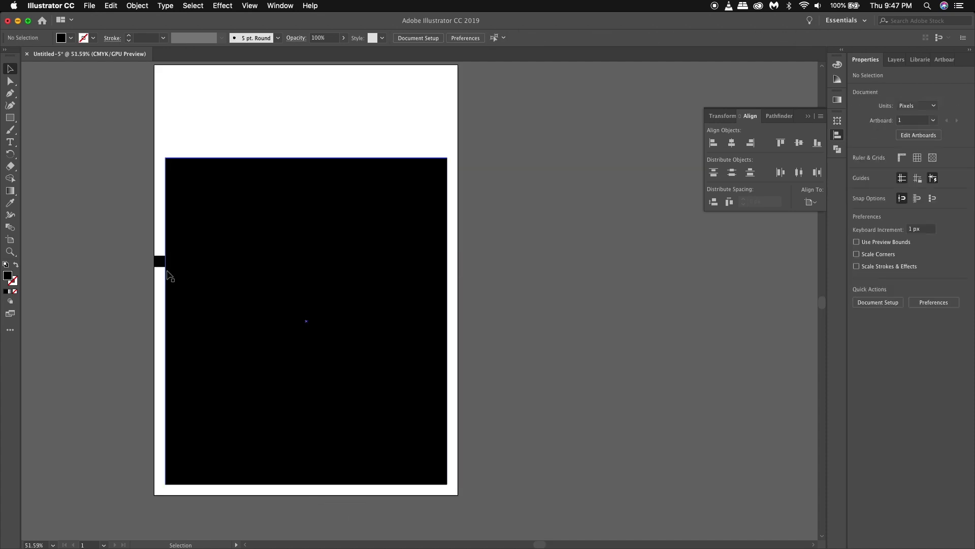
{"action": "scroll", "coordinate": [168, 272], "scroll_direction": "down", "scroll_amount": 5}
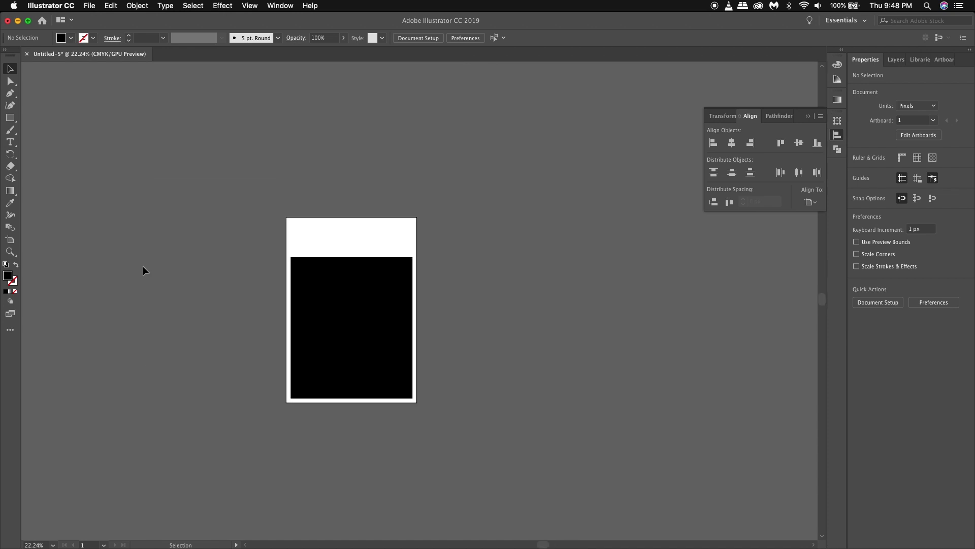
Step: Lengthen the artboard and place a 30 px spacer square below the rectangle's bottom centre
{"action": "key", "text": "shift+o"}
{"action": "left_click_drag", "start_coordinate": [352, 402], "coordinate": [350, 420]}
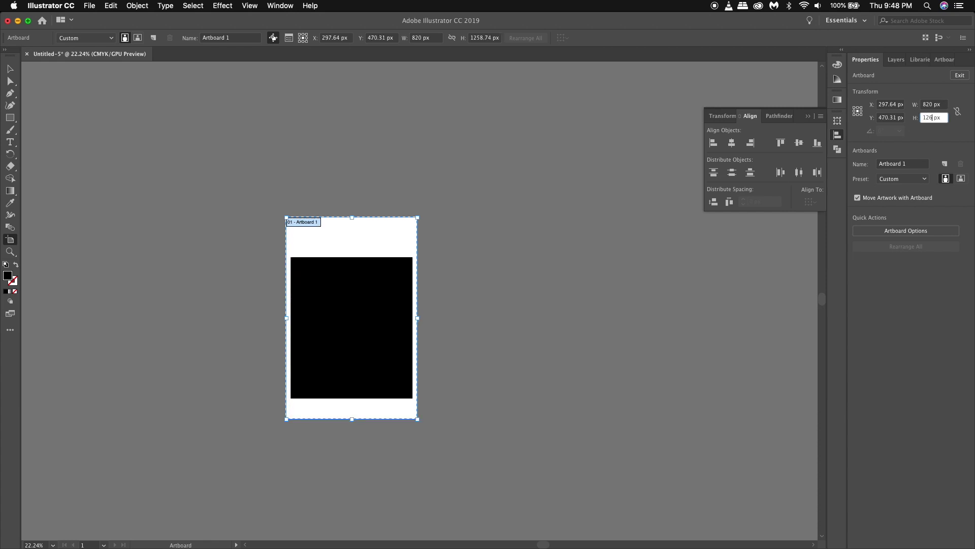
{"action": "key", "text": "m"}
{"action": "left_click_drag", "start_coordinate": [286, 363], "coordinate": [288, 364]}
{"action": "left_click", "coordinate": [288, 365]}
{"action": "key", "text": "Return"}
{"action": "key", "text": "v"}
{"action": "scroll", "coordinate": [288, 364], "scroll_direction": "up", "scroll_amount": 5}
{"action": "left_click_drag", "start_coordinate": [289, 369], "coordinate": [462, 441]}
Step: Stretch the black rectangle's bottom edge down to the 30 px spacer and adjust its height
{"action": "left_click", "coordinate": [460, 370]}
{"action": "left_click_drag", "start_coordinate": [460, 371], "coordinate": [463, 424]}
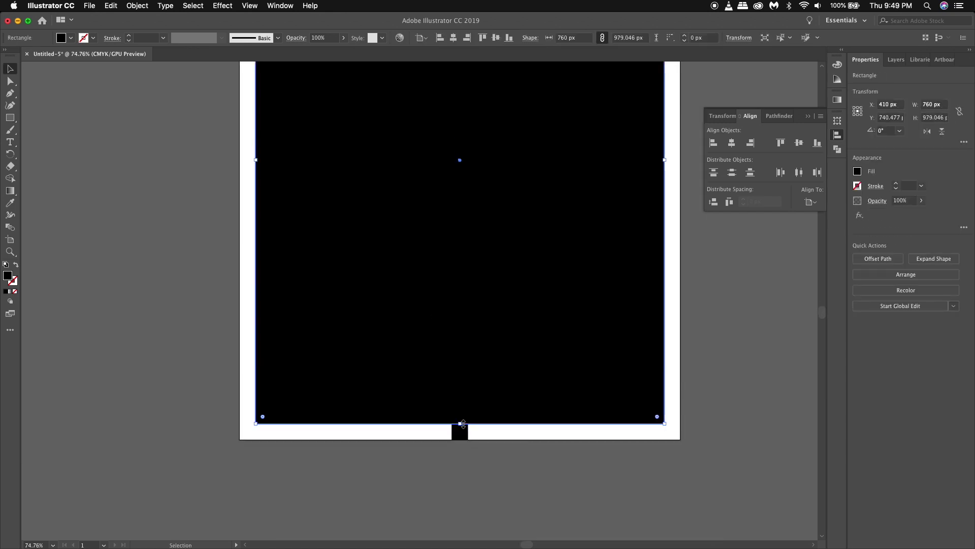
{"action": "scroll", "coordinate": [463, 424], "scroll_direction": "down", "scroll_amount": 5}
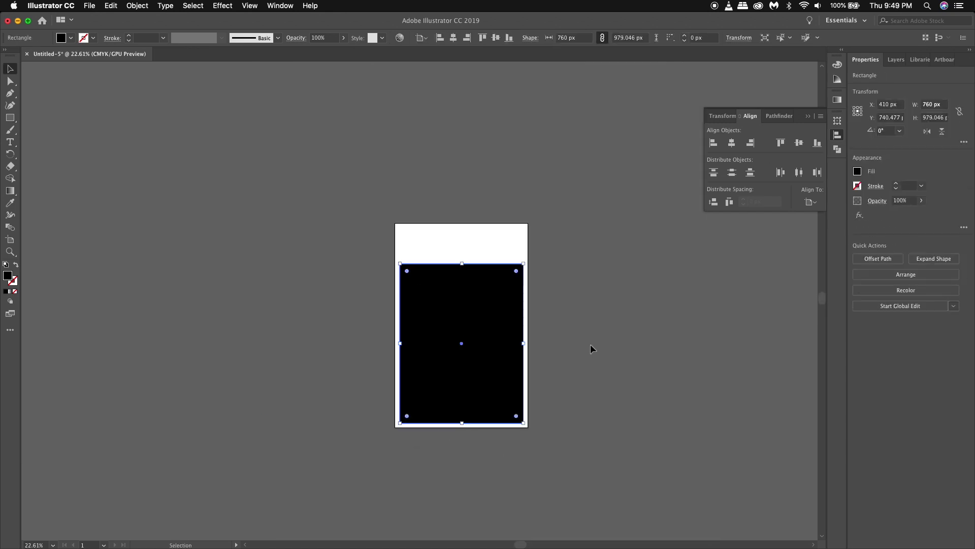
{"action": "left_click", "coordinate": [925, 117]}
{"action": "left_click", "coordinate": [474, 394]}
{"action": "scroll", "coordinate": [353, 387], "scroll_direction": "up", "scroll_amount": 4}
{"action": "left_click_drag", "start_coordinate": [353, 386], "coordinate": [349, 383]}
{"action": "scroll", "coordinate": [461, 420], "scroll_direction": "down", "scroll_amount": 4}
{"action": "left_click", "coordinate": [463, 419]}
{"action": "scroll", "coordinate": [462, 419], "scroll_direction": "up", "scroll_amount": 3}
{"action": "scroll", "coordinate": [462, 420], "scroll_direction": "down", "scroll_amount": 1}
Step: Select all and switch the Libraries panel to the BASIC library
{"action": "key", "text": "ctrl+a"}
{"action": "left_click", "coordinate": [920, 59]}
{"action": "left_click", "coordinate": [878, 90]}
{"action": "left_click", "coordinate": [872, 119]}
{"action": "left_click", "coordinate": [666, 263]}
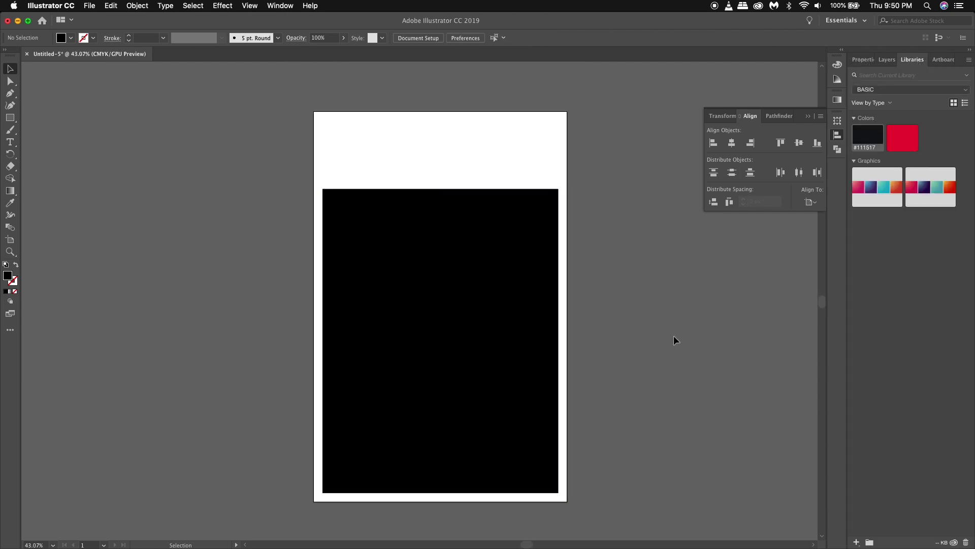
Step: Draw a black bar, combine it into a plus, shrink it and align it to the block's top-right corner
{"action": "key", "text": "m"}
{"action": "mouse_move", "coordinate": [597, 244]}
{"action": "left_mouse_down"}
{"action": "mouse_move", "coordinate": [697, 274]}
{"action": "mouse_move", "coordinate": [696, 335]}
{"action": "left_mouse_up"}
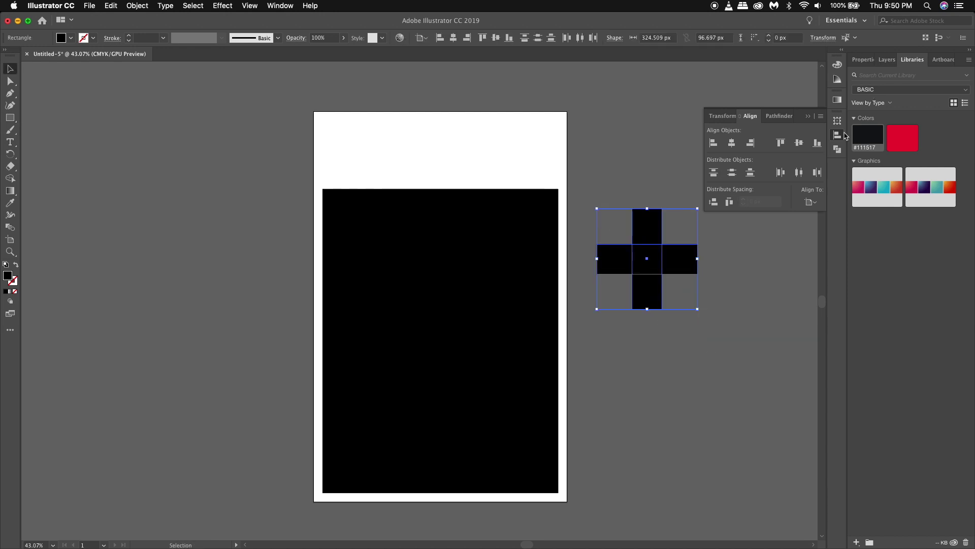
{"action": "left_click", "coordinate": [777, 116]}
{"action": "left_click_drag", "start_coordinate": [655, 255], "coordinate": [498, 186]}
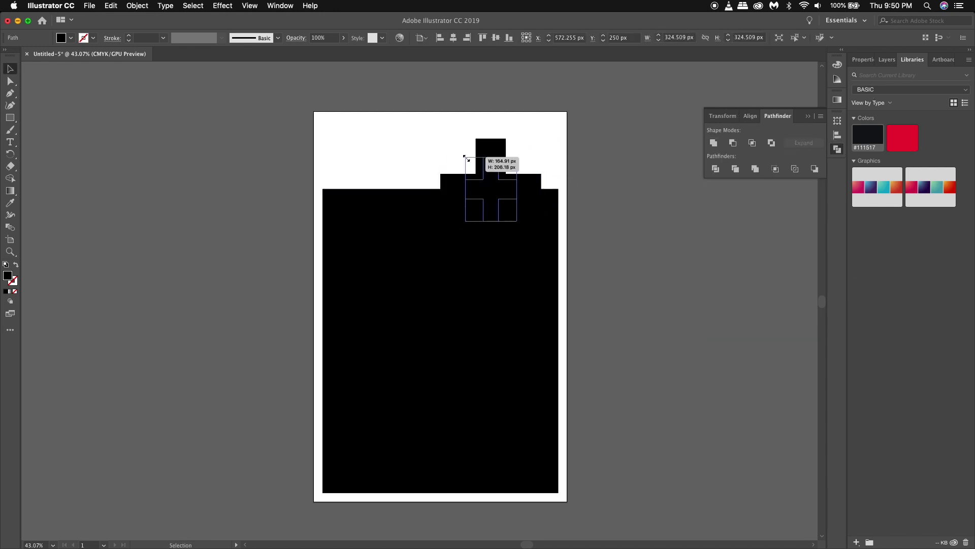
{"action": "left_click_drag", "start_coordinate": [465, 157], "coordinate": [462, 169]}
{"action": "left_click_drag", "start_coordinate": [511, 203], "coordinate": [525, 224]}
{"action": "left_click", "coordinate": [581, 206]}
{"action": "left_click_drag", "start_coordinate": [499, 189], "coordinate": [537, 195]}
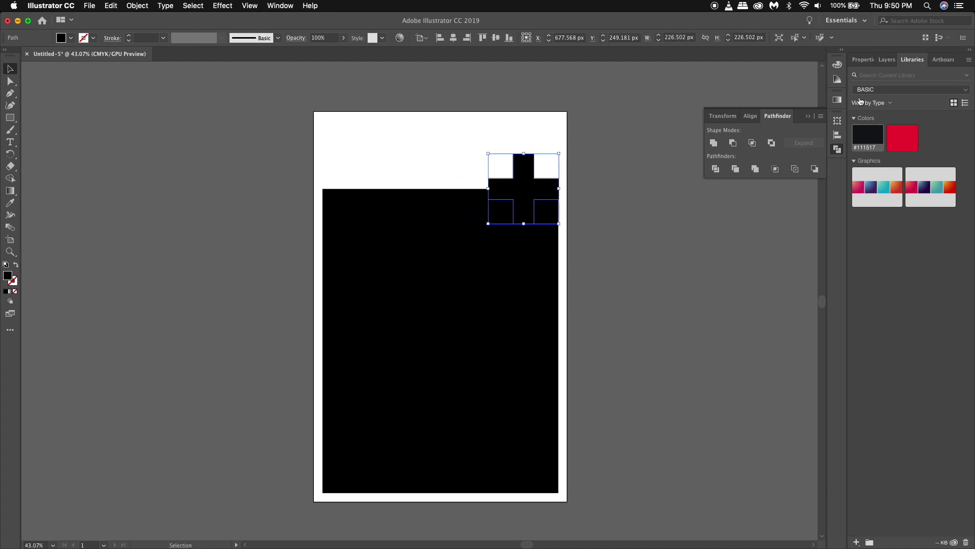
Step: Set the plus's transparency blend mode to Normal, then select it with the block and apply a Pathfinder cut
{"action": "left_click", "coordinate": [864, 60]}
{"action": "left_click", "coordinate": [964, 227]}
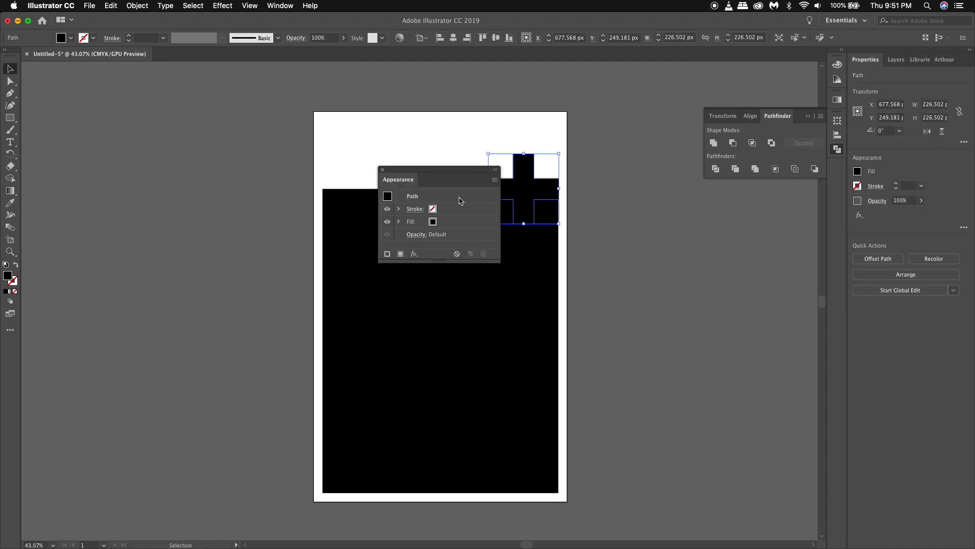
{"action": "left_click", "coordinate": [435, 236]}
{"action": "left_click", "coordinate": [331, 253]}
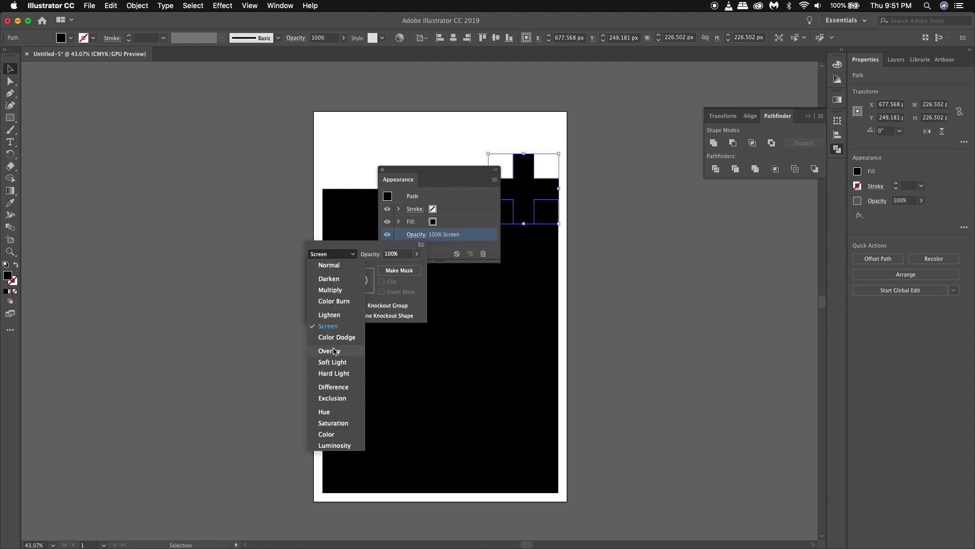
{"action": "left_click", "coordinate": [334, 373]}
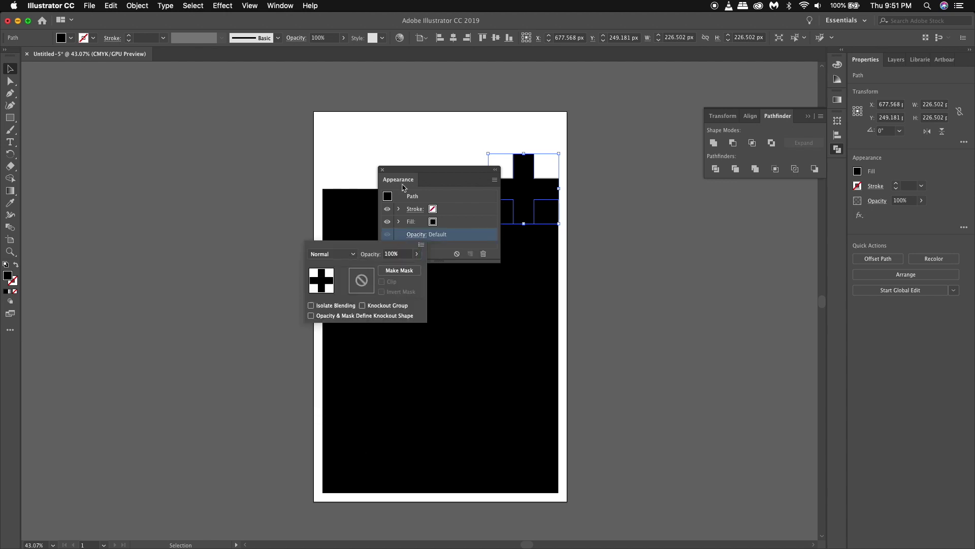
{"action": "left_click", "coordinate": [396, 168]}
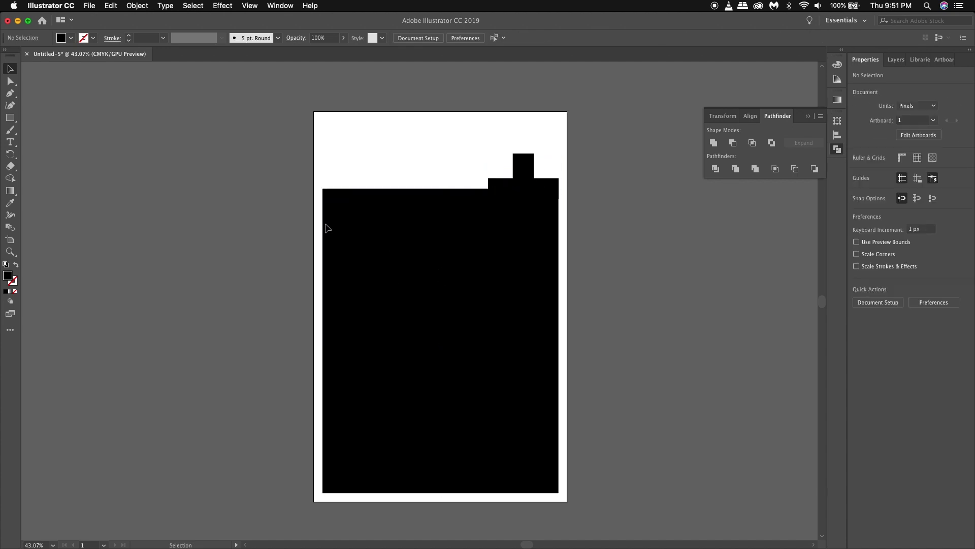
{"action": "left_click_drag", "start_coordinate": [327, 226], "coordinate": [559, 152]}
{"action": "left_click", "coordinate": [879, 303]}
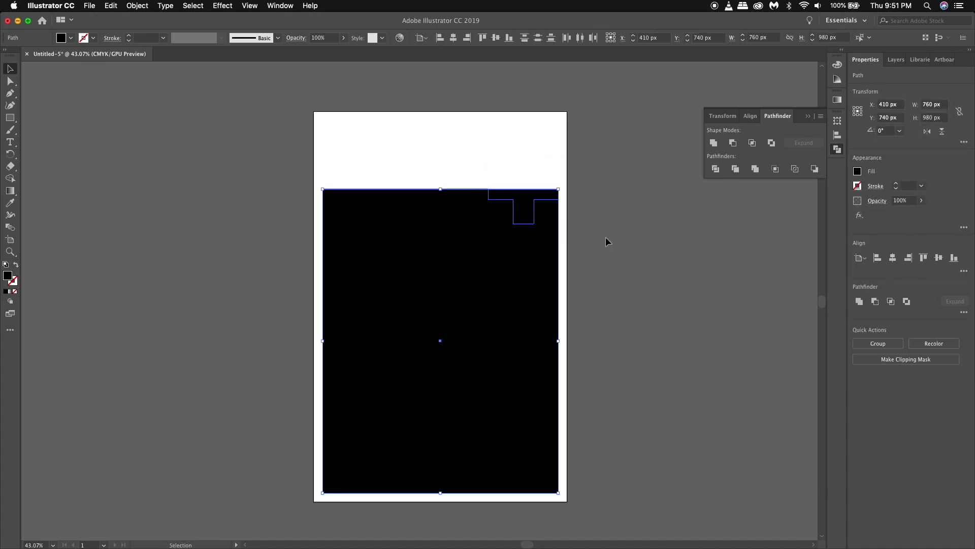
Step: Undo the Pathfinder cut and fill the plus cross with white
{"action": "key", "text": "ctrl+z"}
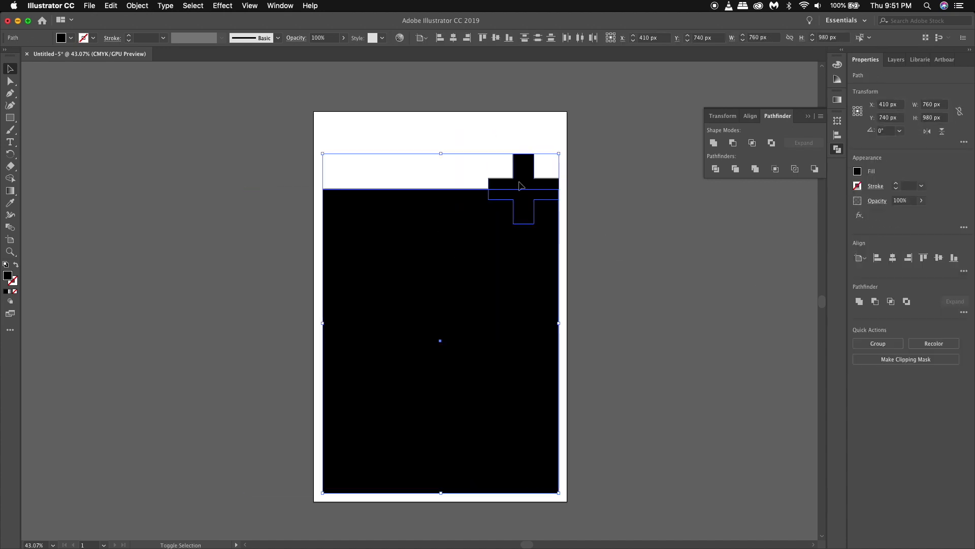
{"action": "left_click", "coordinate": [674, 272]}
{"action": "left_click", "coordinate": [520, 208]}
{"action": "left_click", "coordinate": [858, 182]}
{"action": "left_click", "coordinate": [750, 189]}
{"action": "left_click", "coordinate": [670, 235]}
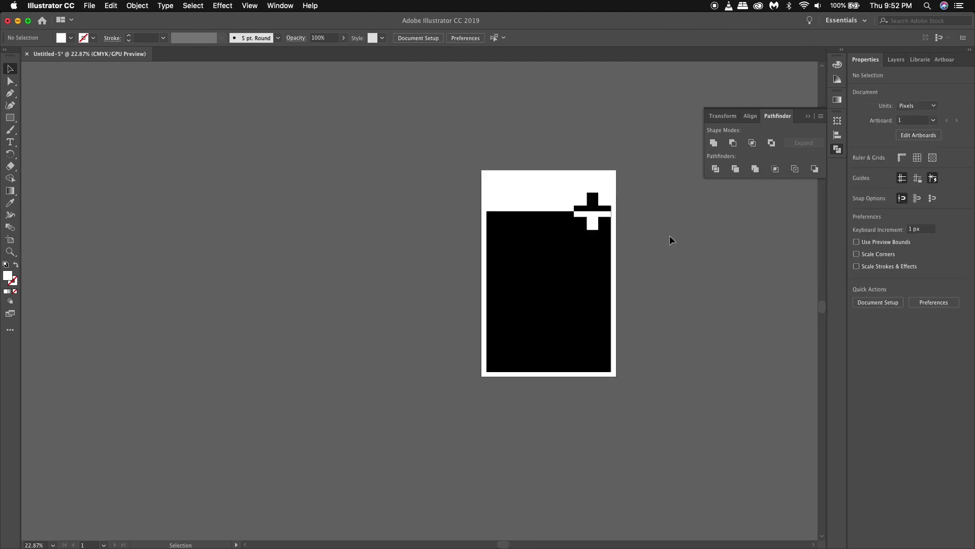
{"action": "scroll", "coordinate": [589, 214], "scroll_direction": "up", "scroll_amount": 10}
{"action": "scroll", "coordinate": [392, 183], "scroll_direction": "down", "scroll_amount": 3}
Step: Revert the white fill and undo a trial leftward shift of the black block
{"action": "left_click", "coordinate": [348, 159]}
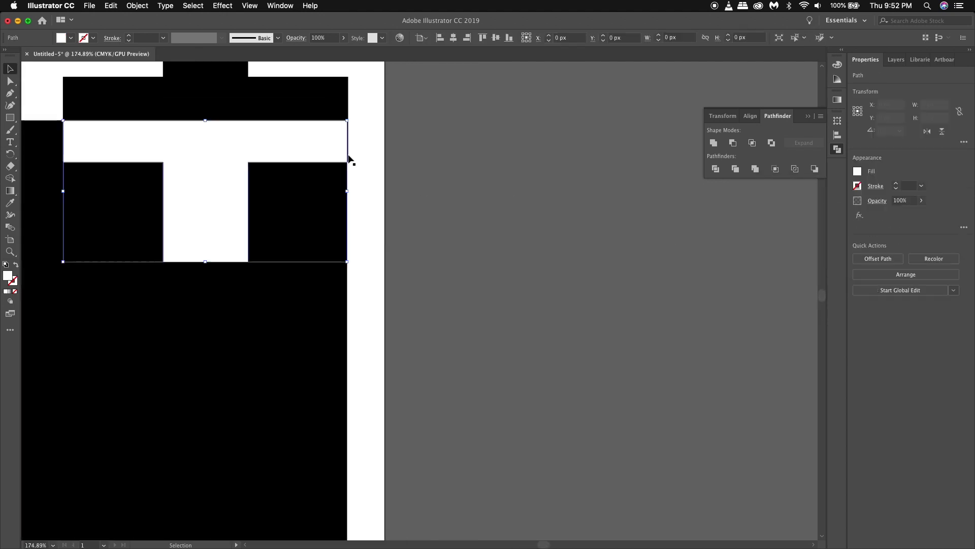
{"action": "key", "text": "ctrl+z"}
{"action": "left_click", "coordinate": [371, 174]}
{"action": "scroll", "coordinate": [315, 137], "scroll_direction": "down", "scroll_amount": 3}
{"action": "scroll", "coordinate": [315, 137], "scroll_direction": "up", "scroll_amount": 3}
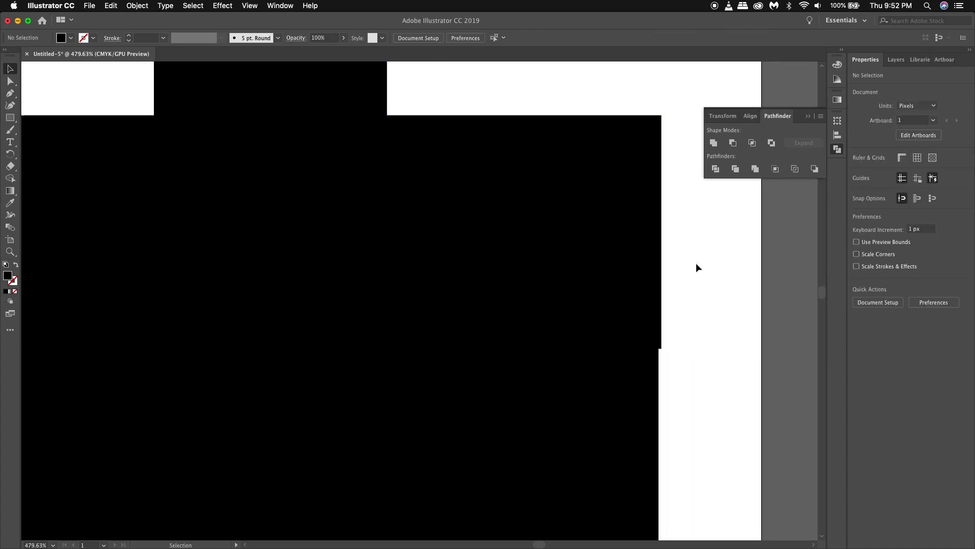
{"action": "scroll", "coordinate": [674, 267], "scroll_direction": "down", "scroll_amount": 5}
{"action": "left_click", "coordinate": [664, 273]}
{"action": "left_click_drag", "start_coordinate": [490, 320], "coordinate": [461, 320]}
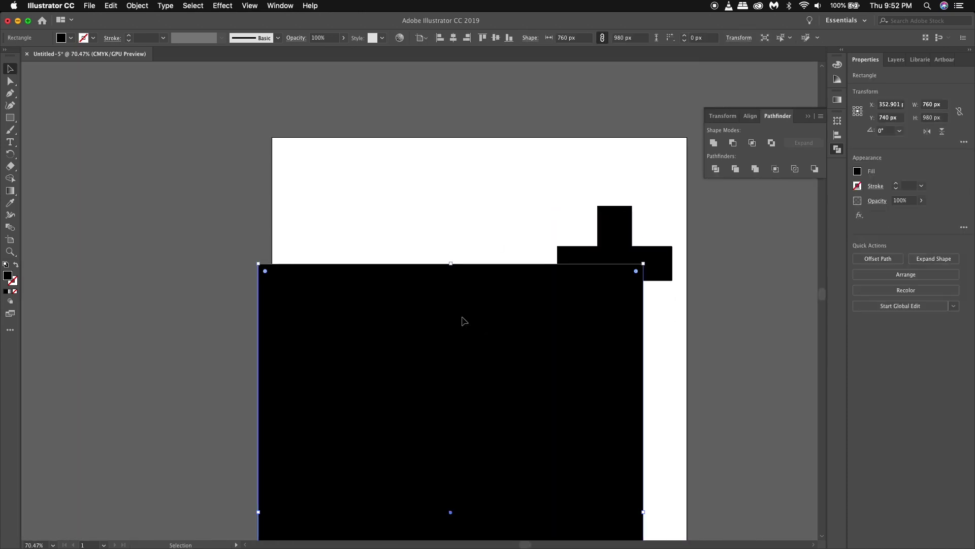
{"action": "key", "text": "ctrl+z"}
Step: Nudge the cross's stem into alignment with the block and reselect the cross
{"action": "key", "text": "F6"}
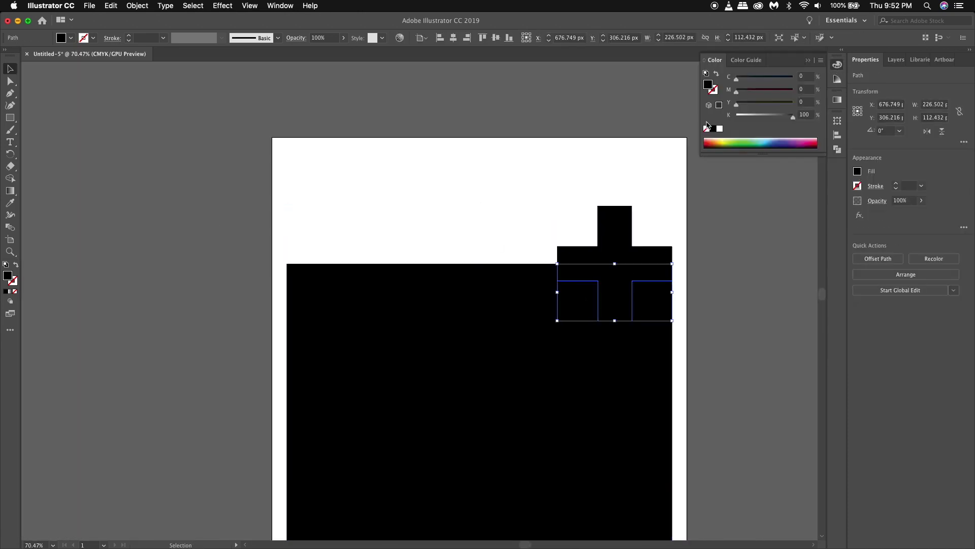
{"action": "left_click", "coordinate": [738, 276]}
{"action": "scroll", "coordinate": [737, 276], "scroll_direction": "up", "scroll_amount": 10}
{"action": "scroll", "coordinate": [679, 257], "scroll_direction": "down", "scroll_amount": 10}
{"action": "scroll", "coordinate": [679, 257], "scroll_direction": "down", "scroll_amount": 2}
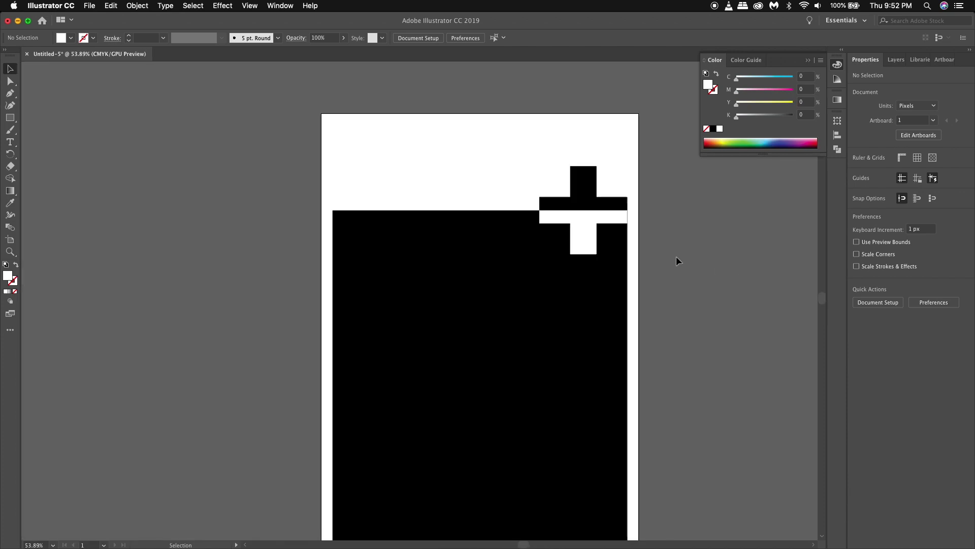
{"action": "scroll", "coordinate": [702, 304], "scroll_direction": "up", "scroll_amount": 5}
{"action": "scroll", "coordinate": [557, 189], "scroll_direction": "down", "scroll_amount": 2}
{"action": "left_click_drag", "start_coordinate": [439, 224], "coordinate": [486, 189]}
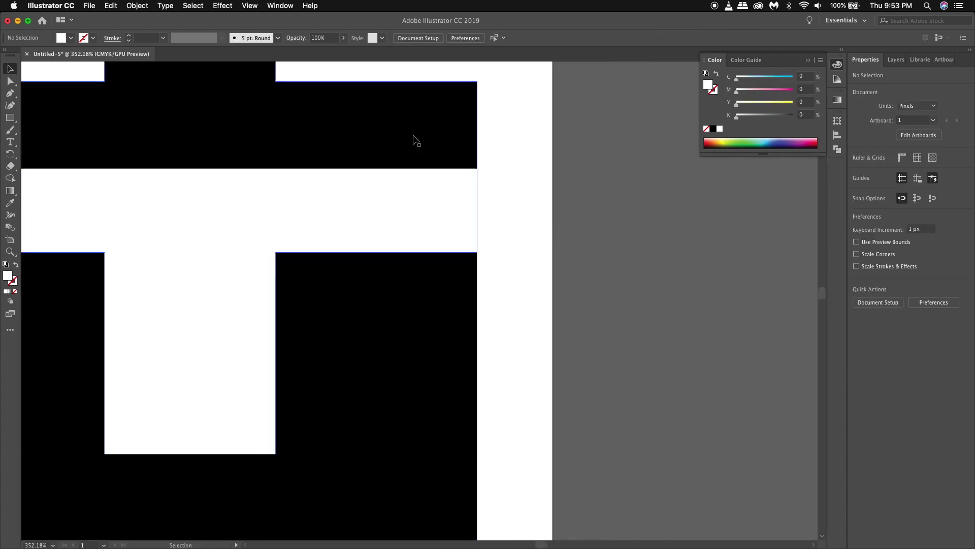
{"action": "scroll", "coordinate": [507, 208], "scroll_direction": "down", "scroll_amount": 8}
{"action": "left_click", "coordinate": [485, 203]}
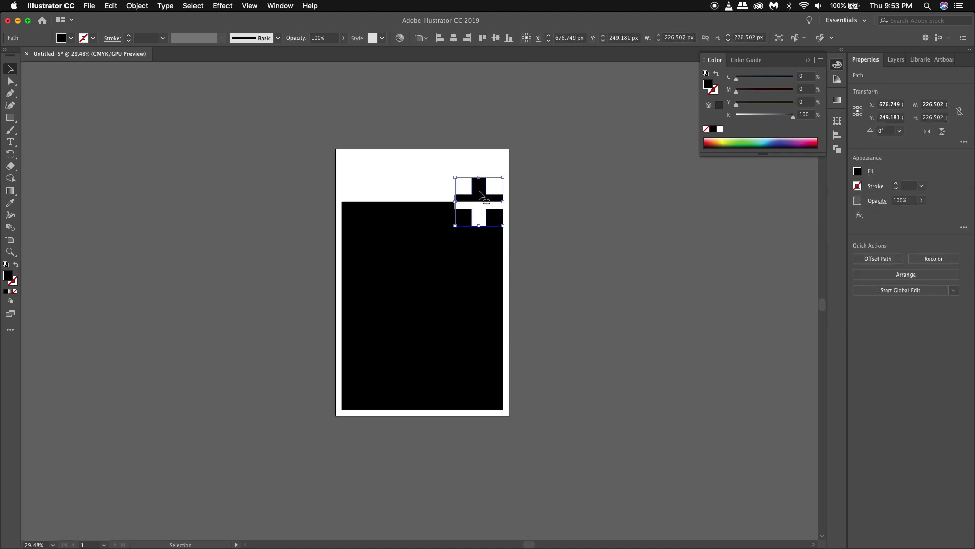
{"action": "left_click", "coordinate": [176, 263]}
{"action": "left_click", "coordinate": [482, 193]}
{"action": "left_click", "coordinate": [16, 265]}
{"action": "left_click", "coordinate": [322, 145]}
{"action": "scroll", "coordinate": [322, 145], "scroll_direction": "up", "scroll_amount": 3}
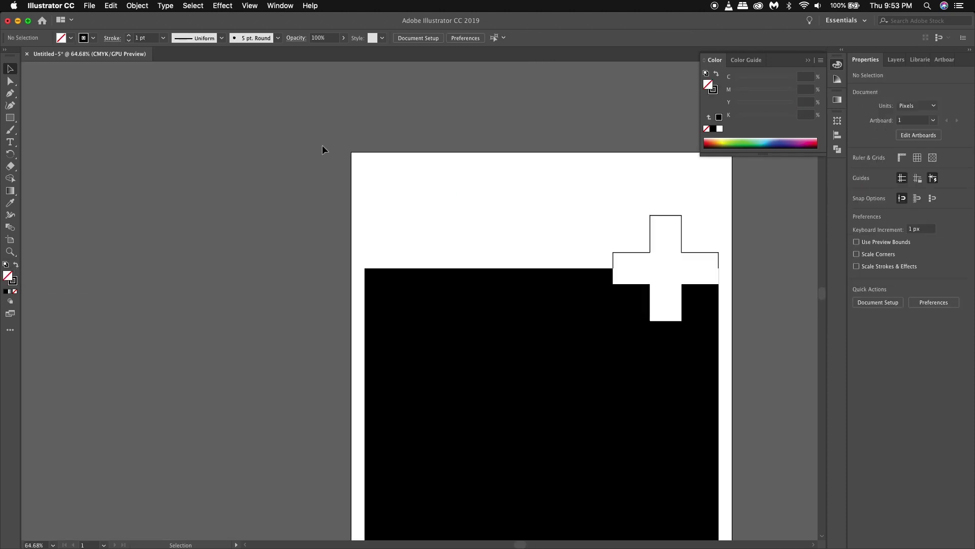
{"action": "scroll", "coordinate": [322, 145], "scroll_direction": "right", "scroll_amount": 5}
{"action": "left_click", "coordinate": [457, 255]}
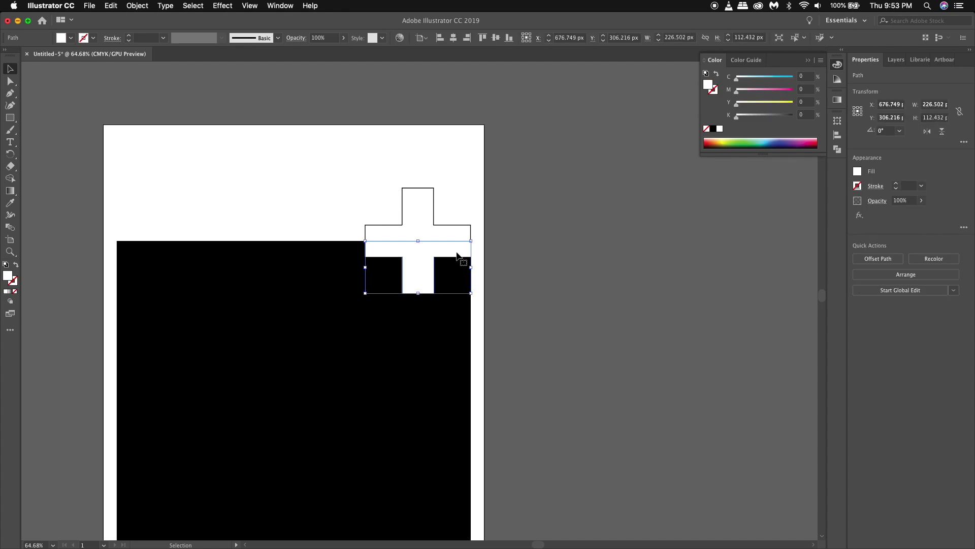
{"action": "scroll", "coordinate": [458, 254], "scroll_direction": "up", "scroll_amount": 6}
{"action": "left_click", "coordinate": [552, 156]}
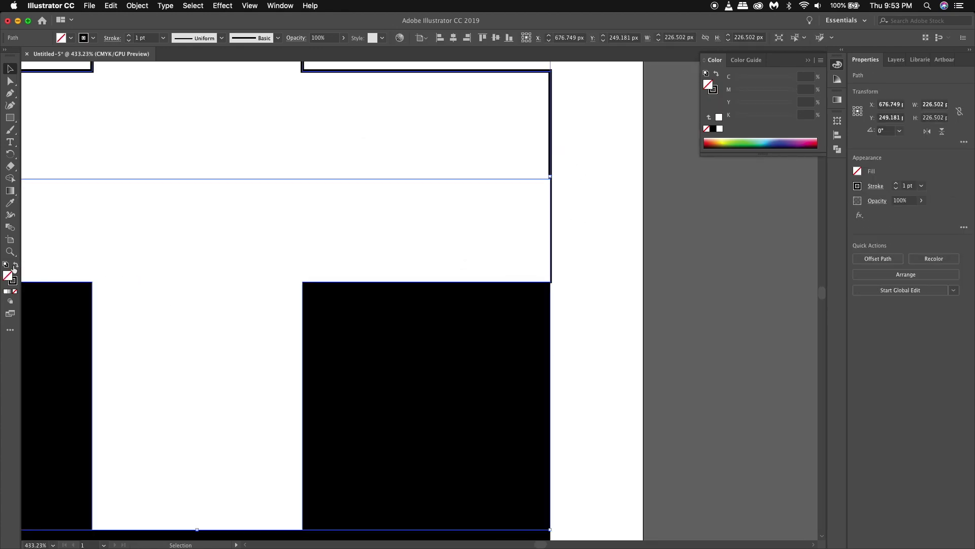
{"action": "left_click", "coordinate": [16, 264]}
{"action": "left_click", "coordinate": [599, 200]}
{"action": "scroll", "coordinate": [577, 239], "scroll_direction": "up", "scroll_amount": 4}
{"action": "scroll", "coordinate": [578, 245], "scroll_direction": "down", "scroll_amount": 3}
{"action": "scroll", "coordinate": [578, 244], "scroll_direction": "down", "scroll_amount": 3}
{"action": "scroll", "coordinate": [578, 244], "scroll_direction": "down", "scroll_amount": 3}
{"action": "scroll", "coordinate": [578, 245], "scroll_direction": "down", "scroll_amount": 3}
{"action": "scroll", "coordinate": [579, 244], "scroll_direction": "up", "scroll_amount": 1}
{"action": "scroll", "coordinate": [593, 330], "scroll_direction": "up", "scroll_amount": 1}
{"action": "scroll", "coordinate": [594, 328], "scroll_direction": "down", "scroll_amount": 2}
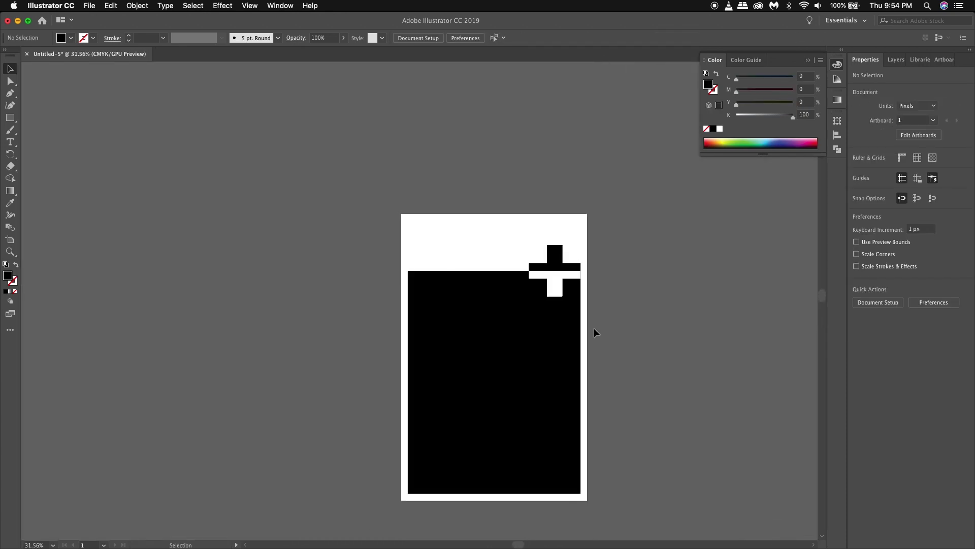
{"action": "scroll", "coordinate": [593, 327], "scroll_direction": "up", "scroll_amount": 1}
{"action": "left_click", "coordinate": [538, 305]}
{"action": "key", "text": "Return"}
{"action": "left_click", "coordinate": [87, 242]}
{"action": "left_click", "coordinate": [377, 200]}
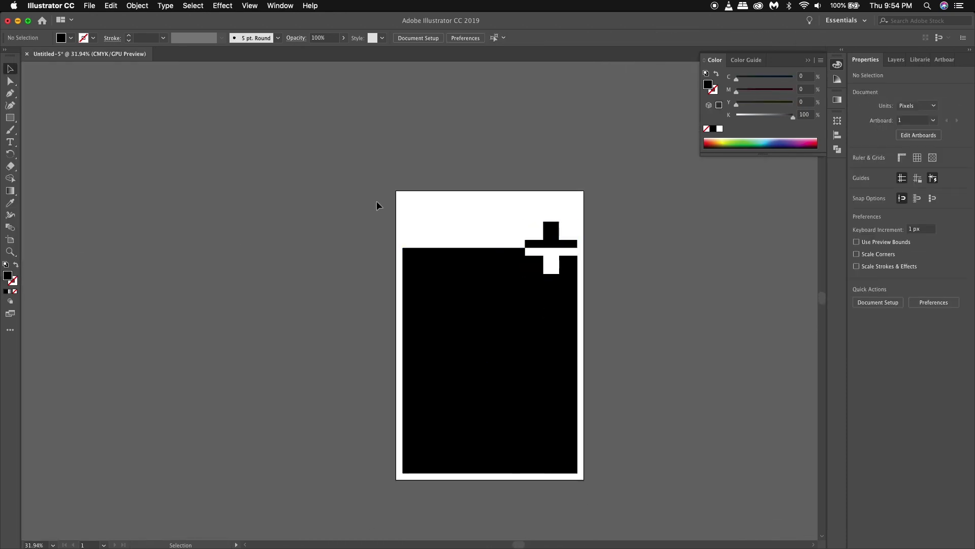
Step: Start a text line at the poster's top-left set in Uni Sans Demo Heavy
{"action": "key", "text": "super+a"}
{"action": "left_click", "coordinate": [601, 326]}
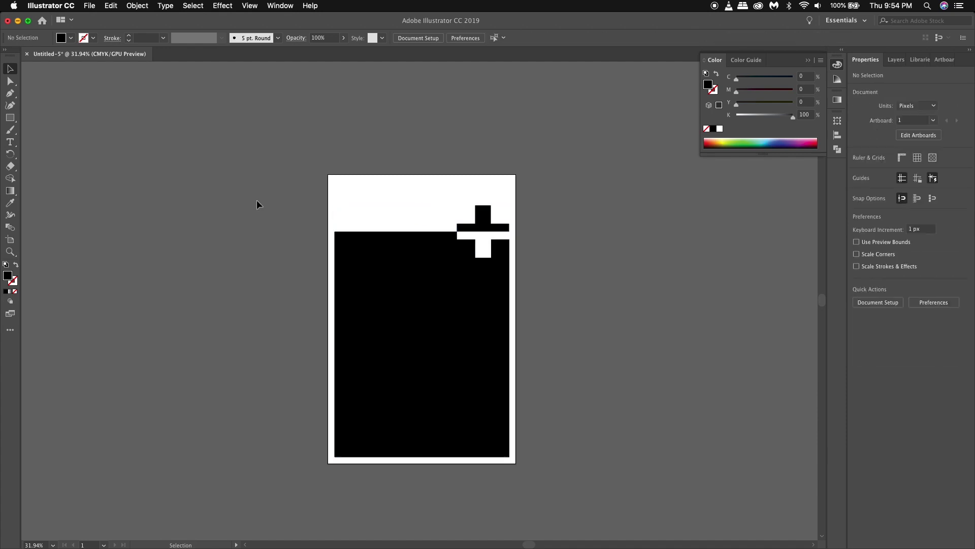
{"action": "key", "text": "t"}
{"action": "left_click", "coordinate": [346, 188]}
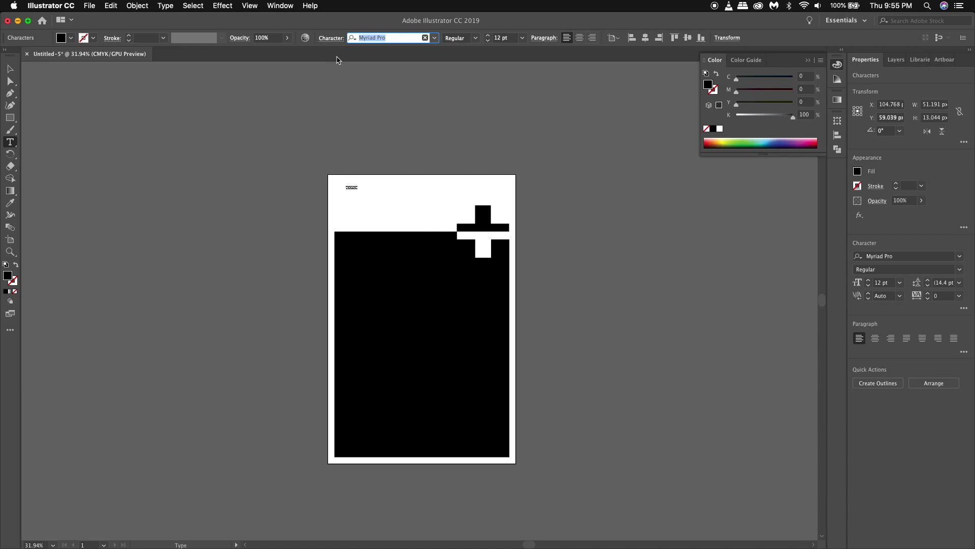
{"action": "type", "text": "uni"}
{"action": "left_click", "coordinate": [380, 102]}
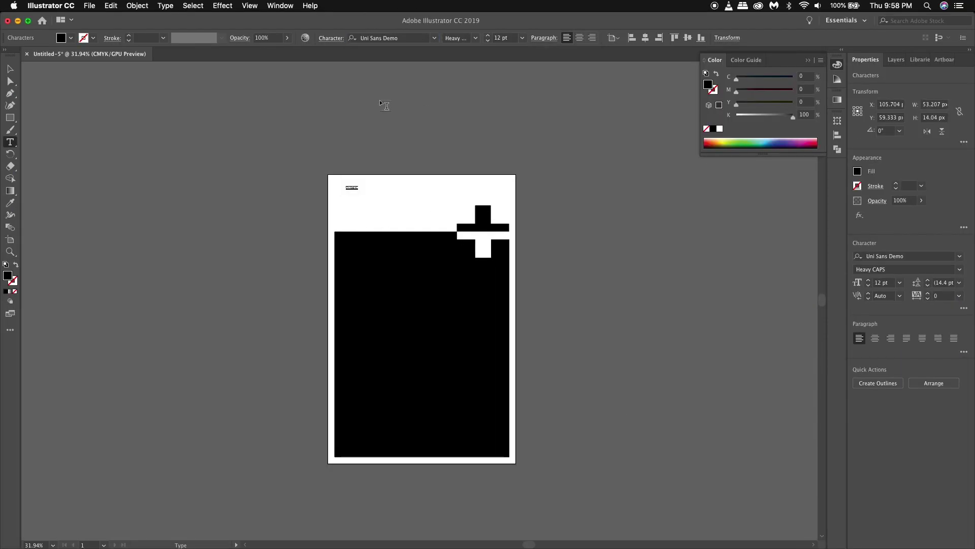
{"action": "key", "text": "Tab"}
{"action": "type", "text": "70"}
{"action": "key", "text": "Escape"}
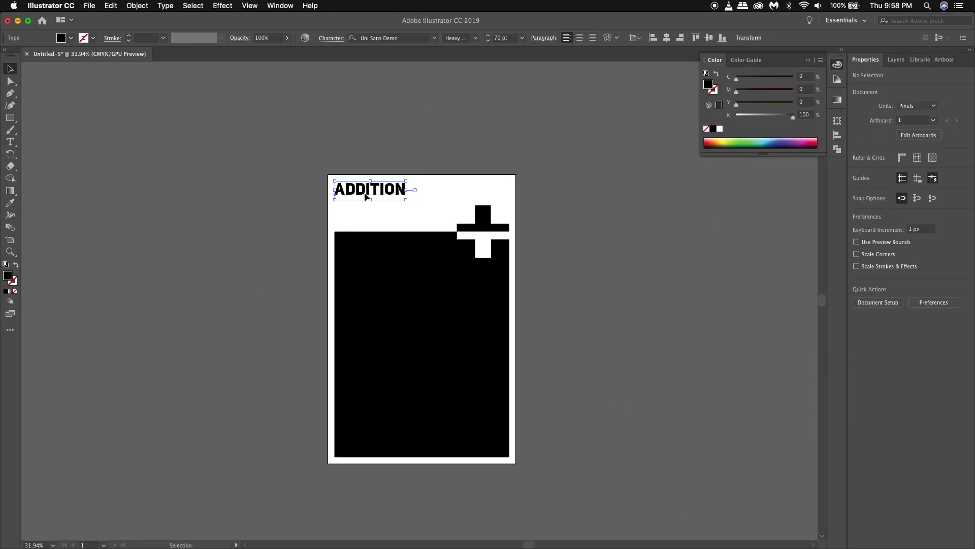
Step: Rewrite the text as 'ADDITION' and move the title down slightly
{"action": "scroll", "coordinate": [229, 169], "scroll_direction": "up", "scroll_amount": 2}
{"action": "left_click", "coordinate": [405, 195]}
{"action": "double_click", "coordinate": [405, 195]}
{"action": "type", "text": "ADD"}
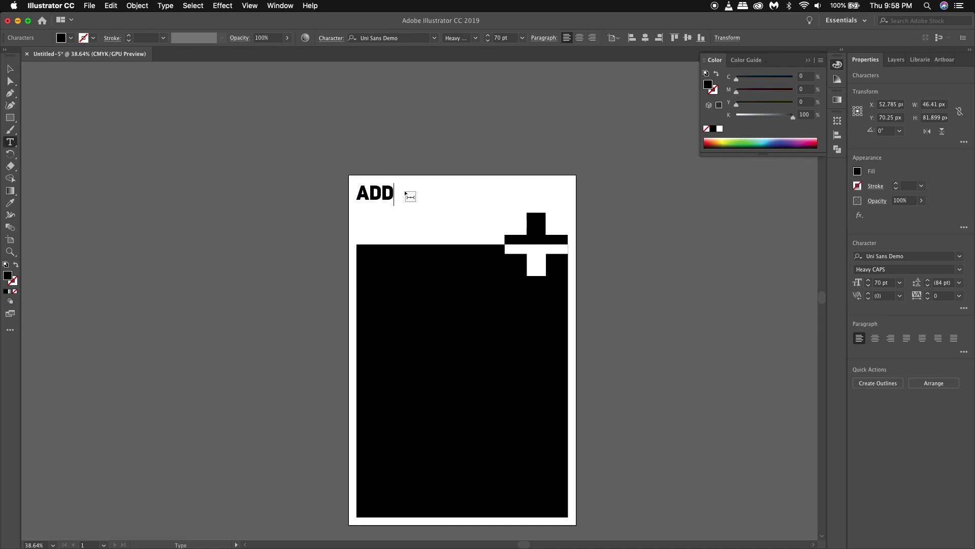
{"action": "type", "text": "ITION"}
{"action": "key", "text": "Escape"}
{"action": "left_click_drag", "start_coordinate": [377, 195], "coordinate": [378, 199]}
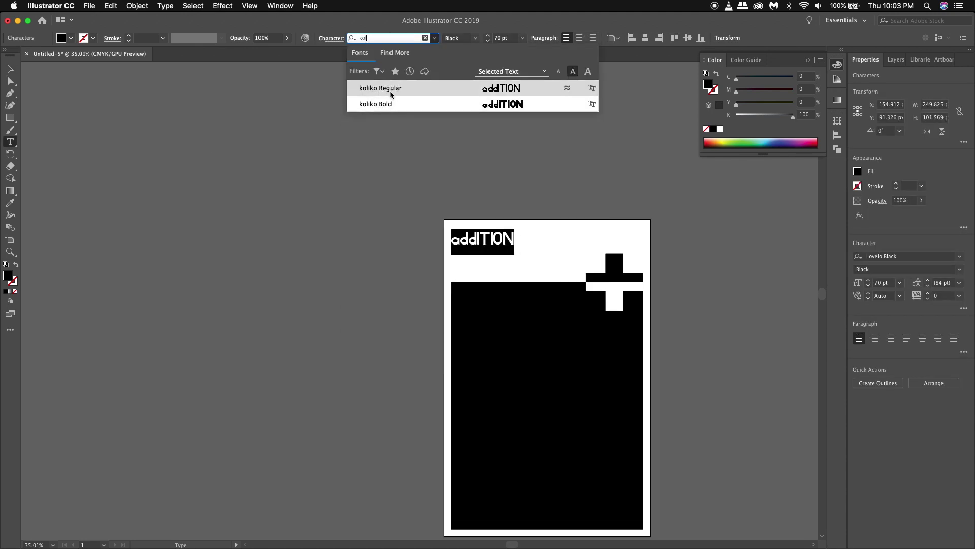
Step: Switch the title to koliko Bold and retype it as 'ADDITION'
{"action": "left_click", "coordinate": [375, 104]}
{"action": "type", "text": "A"}
{"action": "key", "text": "super+a"}
{"action": "type", "text": "ADDITION"}
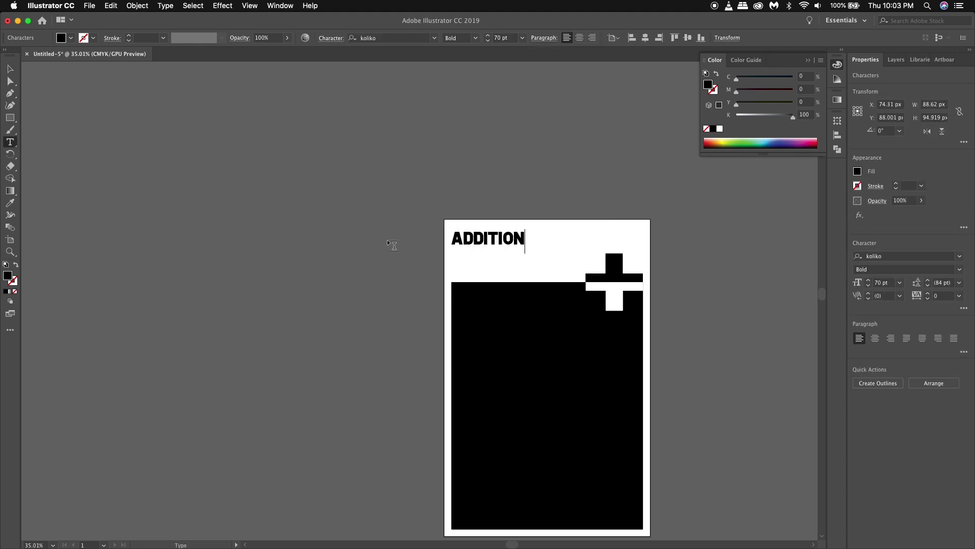
{"action": "key", "text": "Escape"}
{"action": "scroll", "coordinate": [346, 254], "scroll_direction": "up", "scroll_amount": 2}
{"action": "scroll", "coordinate": [346, 254], "scroll_direction": "down", "scroll_amount": 1}
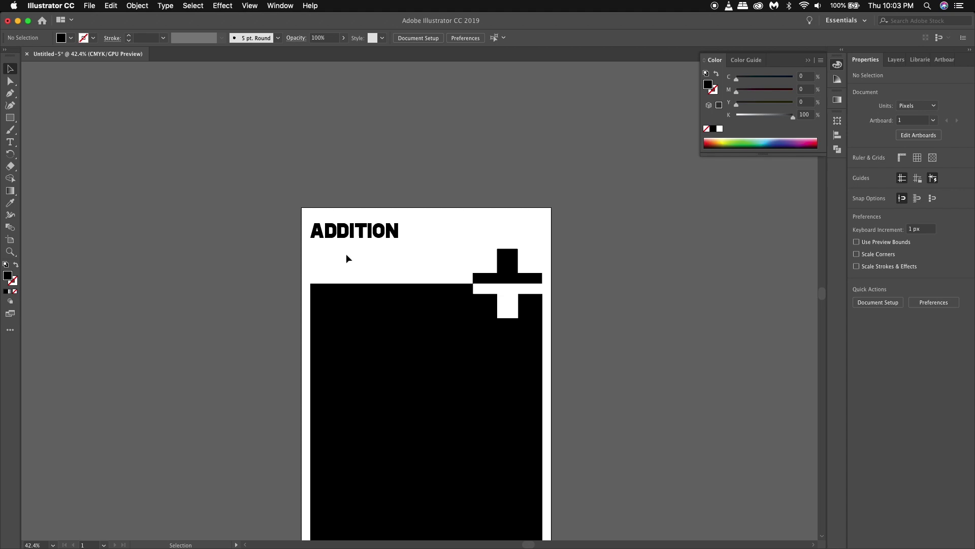
Step: Nudge the ADDITION title slightly to the right
{"action": "left_click", "coordinate": [355, 231]}
{"action": "left_click_drag", "start_coordinate": [359, 233], "coordinate": [360, 229]}
{"action": "right_click", "coordinate": [379, 228]}
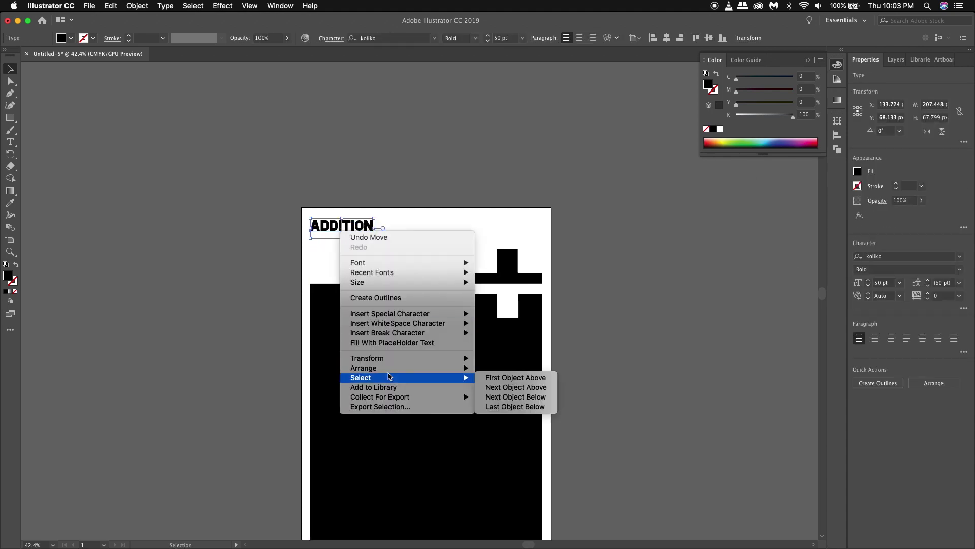
{"action": "left_click", "coordinate": [289, 240]}
Step: Place a 30 px spacing square at the top-left margin as a guide for the title
{"action": "left_click", "coordinate": [306, 249]}
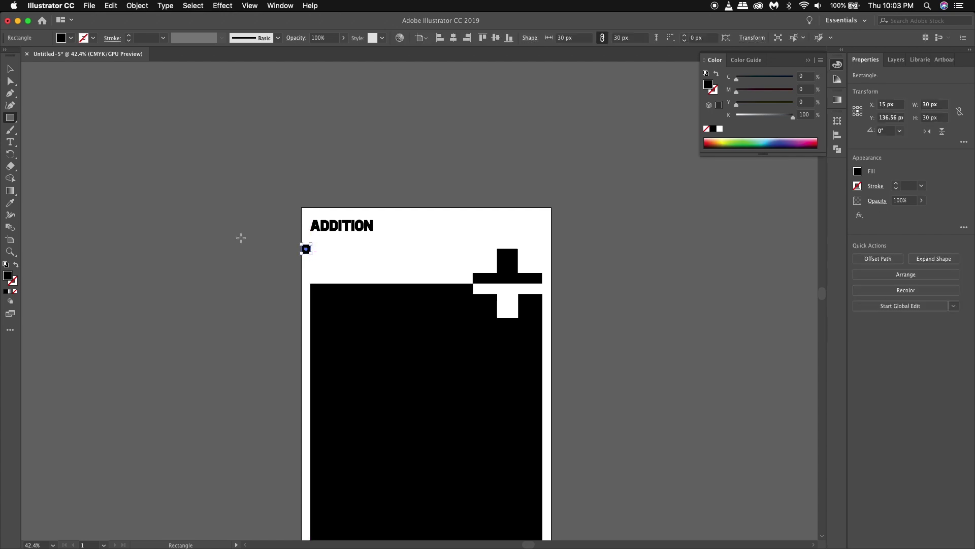
{"action": "left_click_drag", "start_coordinate": [310, 216], "coordinate": [299, 222]}
{"action": "left_click", "coordinate": [319, 223]}
{"action": "scroll", "coordinate": [318, 221], "scroll_direction": "up", "scroll_amount": 5}
{"action": "scroll", "coordinate": [205, 183], "scroll_direction": "down", "scroll_amount": 2}
{"action": "scroll", "coordinate": [205, 183], "scroll_direction": "down", "scroll_amount": 2}
{"action": "scroll", "coordinate": [303, 211], "scroll_direction": "up", "scroll_amount": 3}
{"action": "scroll", "coordinate": [281, 210], "scroll_direction": "down", "scroll_amount": 4}
{"action": "scroll", "coordinate": [281, 210], "scroll_direction": "down", "scroll_amount": 3}
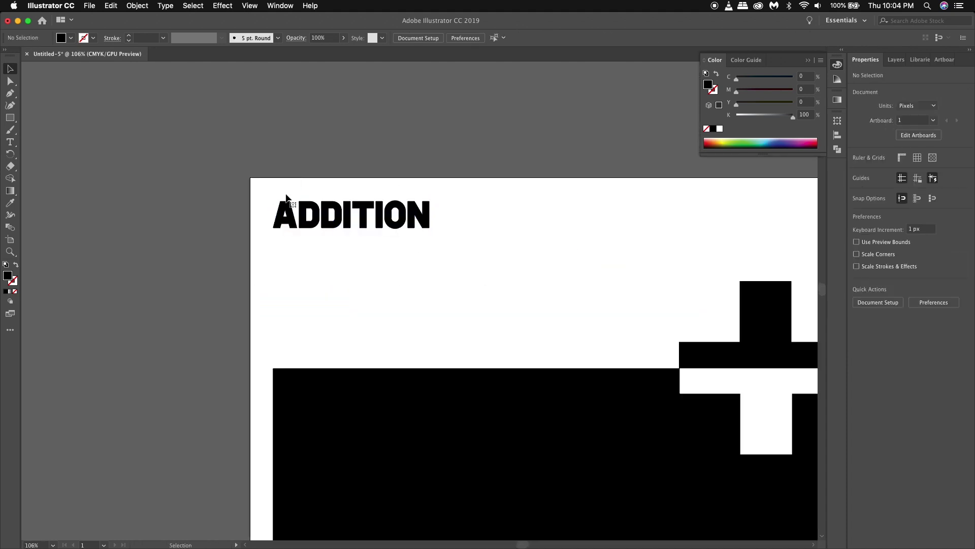
{"action": "scroll", "coordinate": [264, 213], "scroll_direction": "down", "scroll_amount": 3}
{"action": "left_click", "coordinate": [247, 216]}
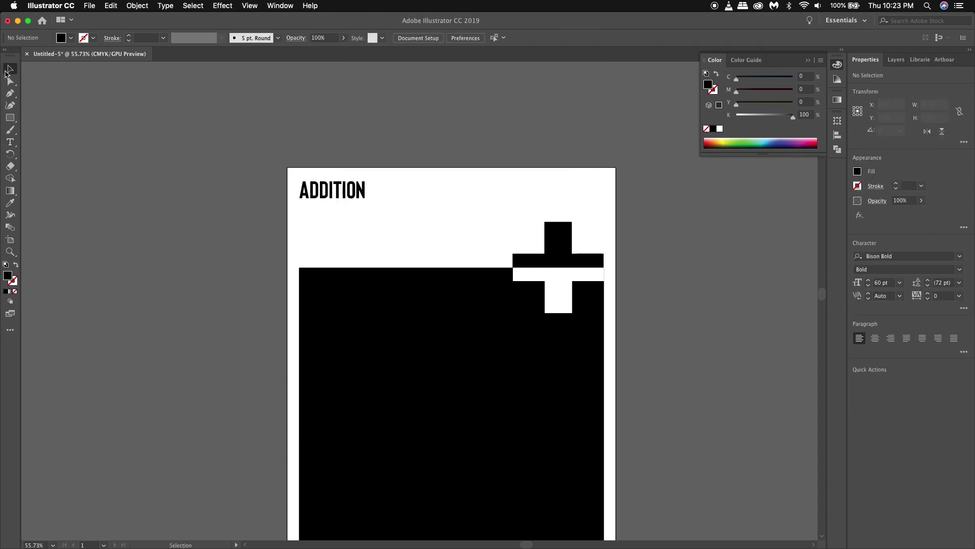
{"action": "left_click_drag", "start_coordinate": [286, 207], "coordinate": [286, 207]}
{"action": "left_click", "coordinate": [251, 192]}
{"action": "scroll", "coordinate": [251, 192], "scroll_direction": "up", "scroll_amount": 1}
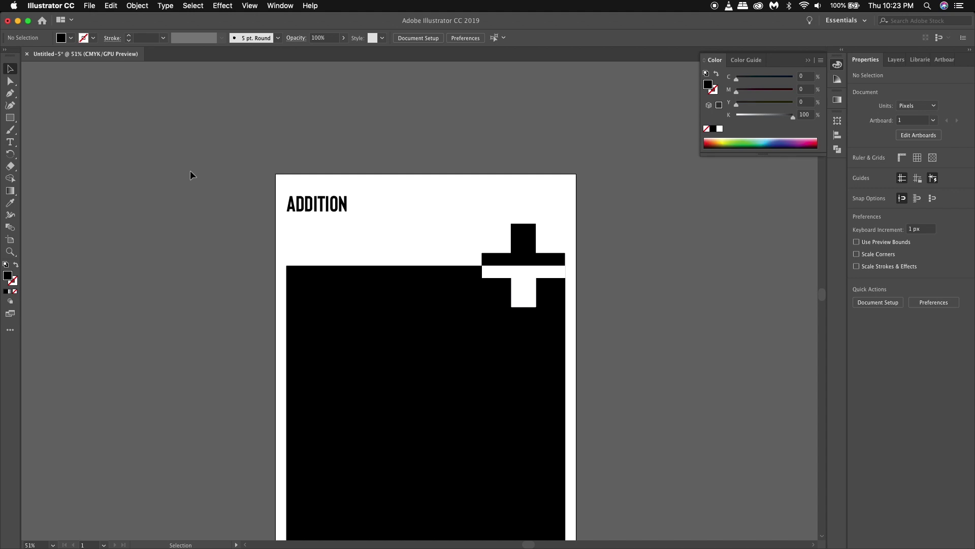
{"action": "double_click", "coordinate": [302, 205]}
{"action": "type", "text": "ADDI"}
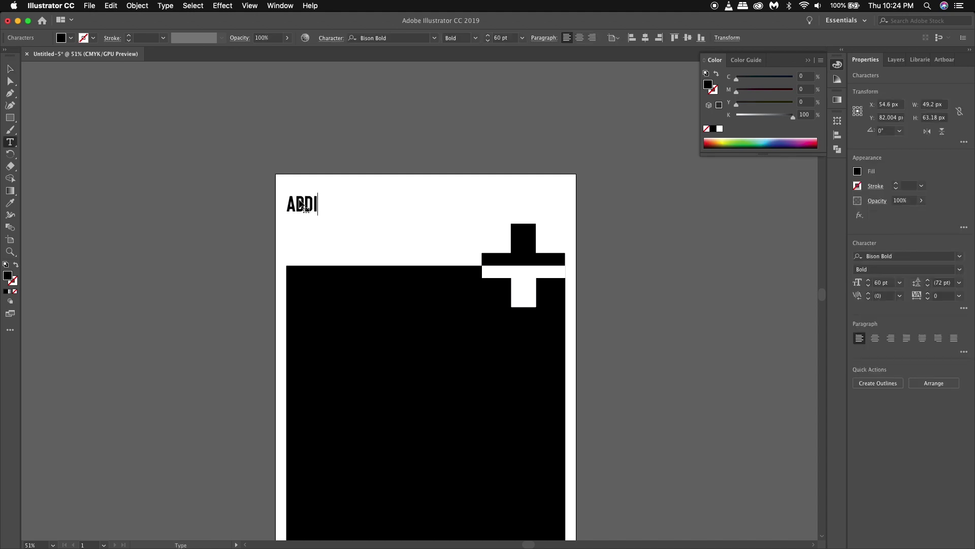
{"action": "key", "text": "Escape"}
{"action": "scroll", "coordinate": [215, 176], "scroll_direction": "up", "scroll_amount": 1}
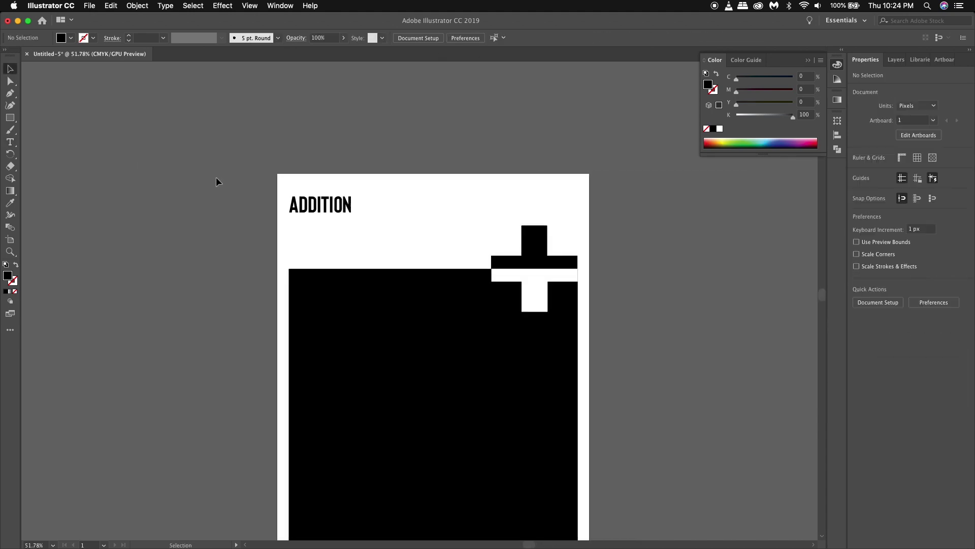
{"action": "scroll", "coordinate": [233, 220], "scroll_direction": "down", "scroll_amount": 3}
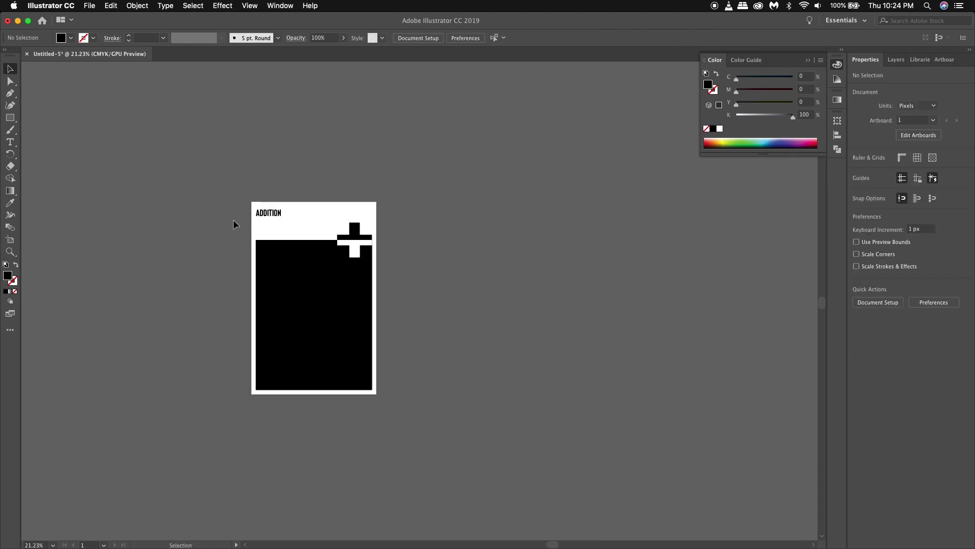
{"action": "scroll", "coordinate": [233, 219], "scroll_direction": "up", "scroll_amount": 2}
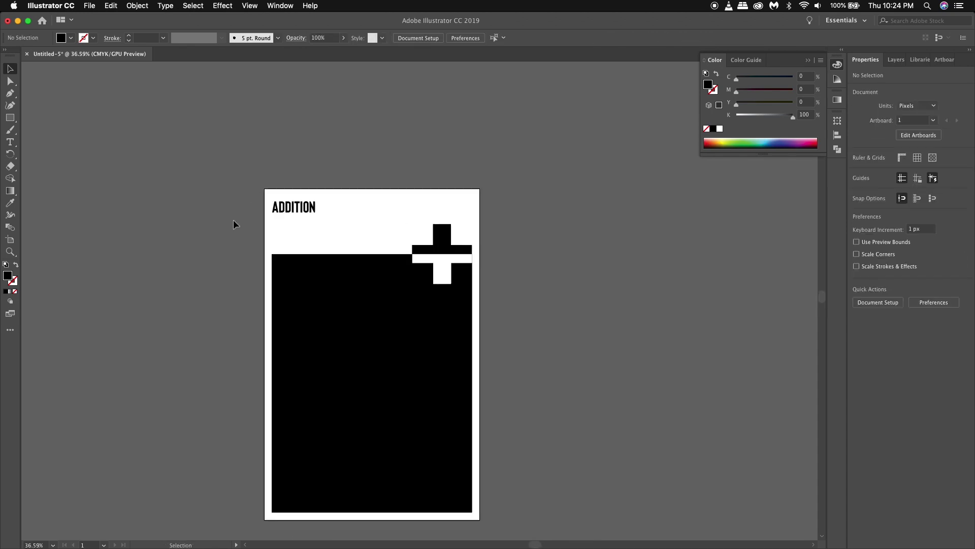
Step: Type a 'V4SSU' byline at the top right of the poster
{"action": "left_click", "coordinate": [337, 326]}
{"action": "key", "text": "t"}
{"action": "left_click", "coordinate": [423, 203]}
{"action": "type", "text": "V4SSU"}
{"action": "key", "text": "ctrl+a"}
{"action": "key", "text": "Escape"}
{"action": "left_click", "coordinate": [772, 269]}
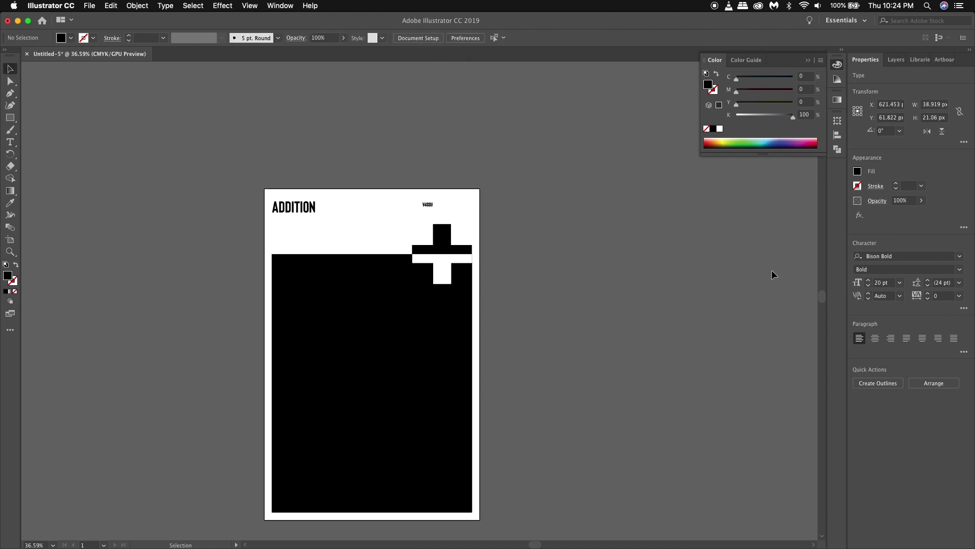
Step: Try V4SSU copies to the right, beside ADDITION, and across the top edge
{"action": "scroll", "coordinate": [772, 270], "scroll_direction": "up", "scroll_amount": 3}
{"action": "mouse_move", "coordinate": [503, 222]}
{"action": "left_mouse_down"}
{"action": "mouse_move", "coordinate": [566, 227]}
{"action": "mouse_move", "coordinate": [540, 223]}
{"action": "left_mouse_up"}
{"action": "right_click", "coordinate": [545, 216]}
{"action": "left_click_drag", "start_coordinate": [365, 217], "coordinate": [325, 218]}
{"action": "scroll", "coordinate": [327, 220], "scroll_direction": "up", "scroll_amount": 3}
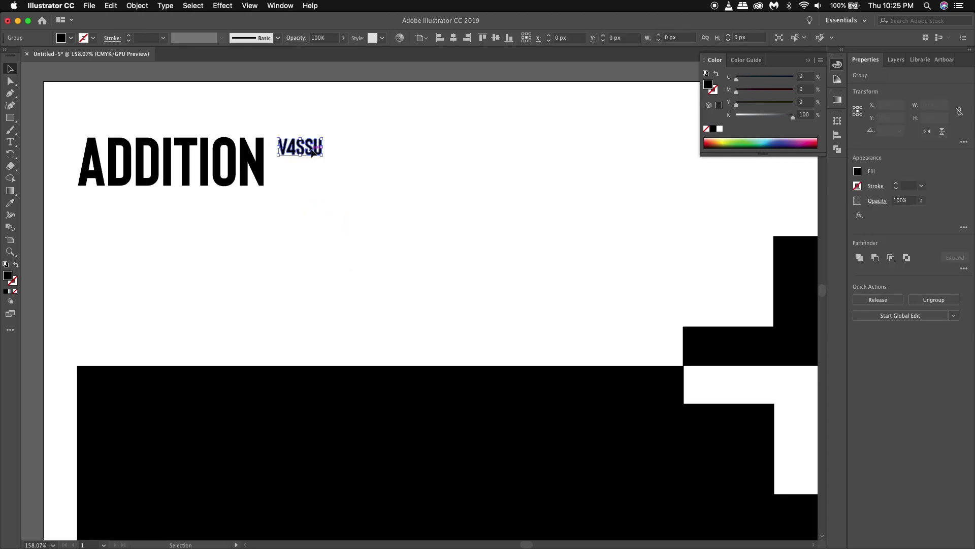
{"action": "scroll", "coordinate": [315, 167], "scroll_direction": "down", "scroll_amount": 3}
{"action": "left_click_drag", "start_coordinate": [315, 172], "coordinate": [459, 173]}
{"action": "scroll", "coordinate": [584, 210], "scroll_direction": "up", "scroll_amount": 3}
Step: Try several fonts on the byline and settle on DIN Condensed Bold
{"action": "key", "text": "t"}
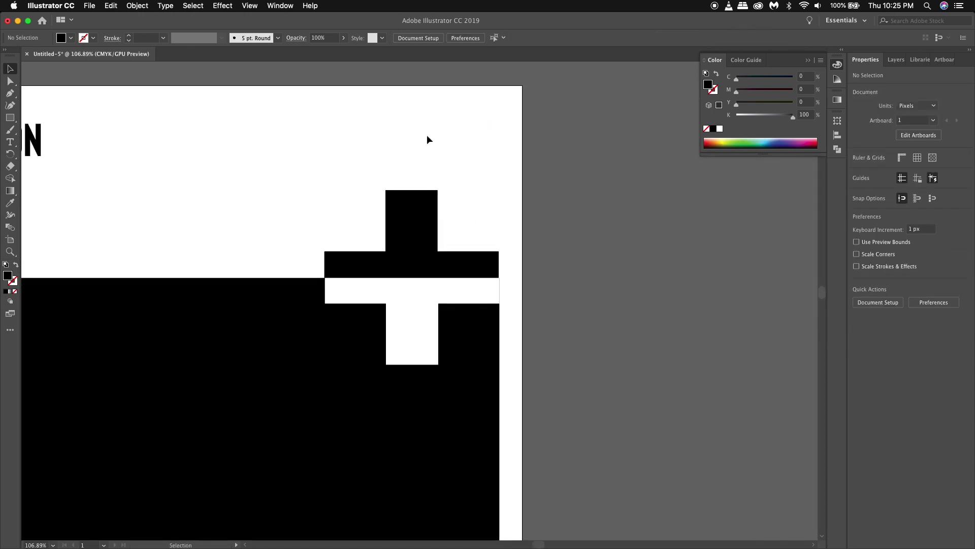
{"action": "left_click", "coordinate": [427, 133]}
{"action": "left_click", "coordinate": [434, 37]}
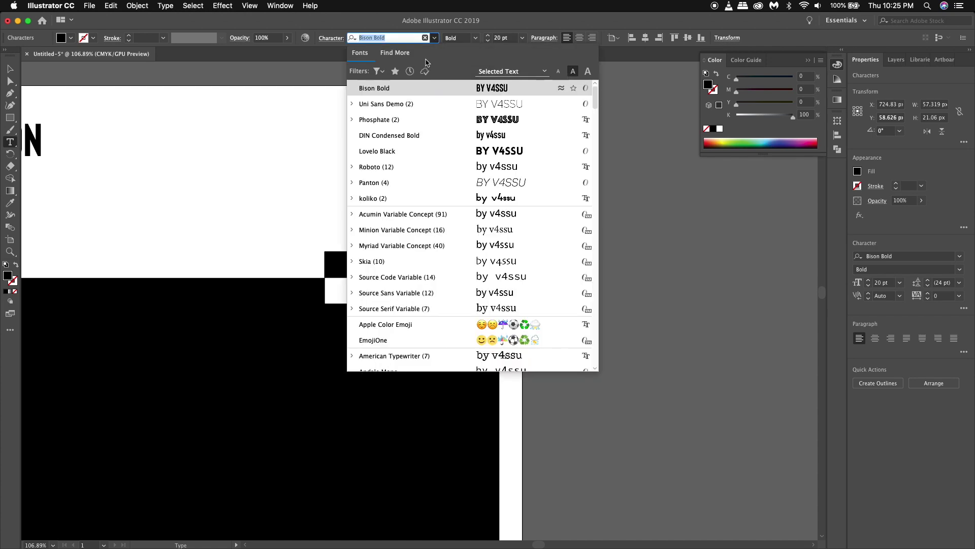
{"action": "left_click", "coordinate": [404, 141]}
{"action": "key", "text": "Down"}
{"action": "left_click", "coordinate": [434, 37]}
{"action": "left_click", "coordinate": [403, 191]}
{"action": "left_click", "coordinate": [434, 37]}
{"action": "left_click", "coordinate": [386, 120]}
{"action": "key", "text": "Escape"}
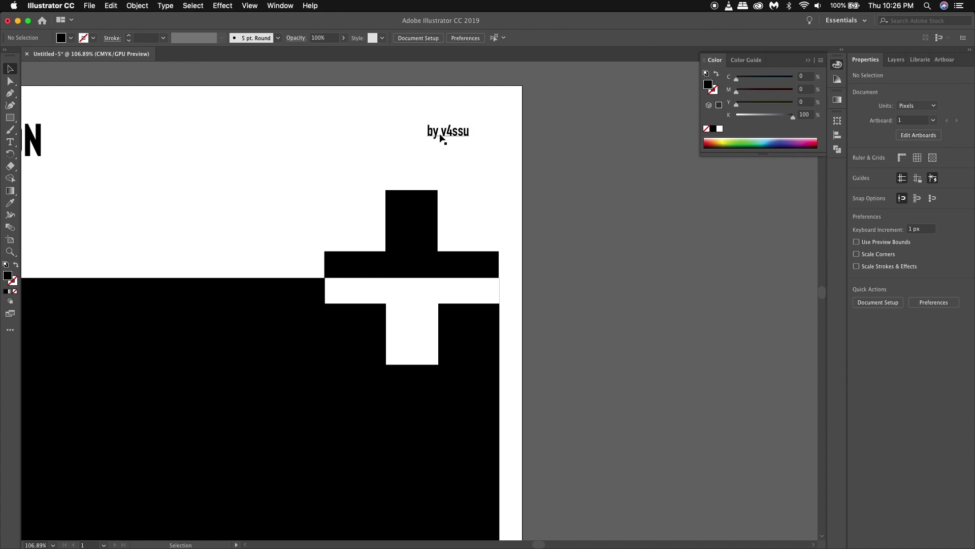
Step: Align the byline with the black block's right edge at the top right
{"action": "left_click", "coordinate": [354, 135]}
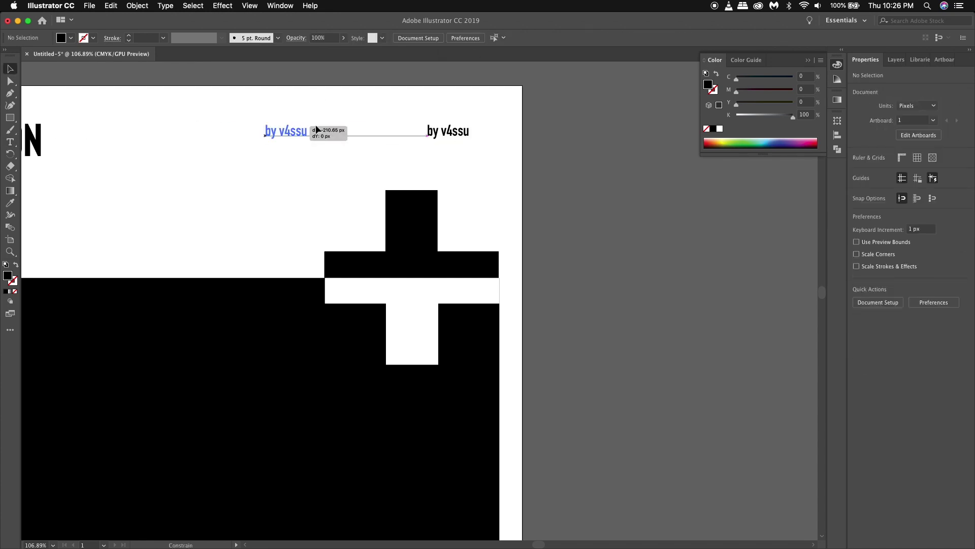
{"action": "mouse_move", "coordinate": [493, 234]}
{"action": "left_mouse_down"}
{"action": "mouse_move", "coordinate": [493, 256]}
{"action": "mouse_move", "coordinate": [476, 129]}
{"action": "left_mouse_up"}
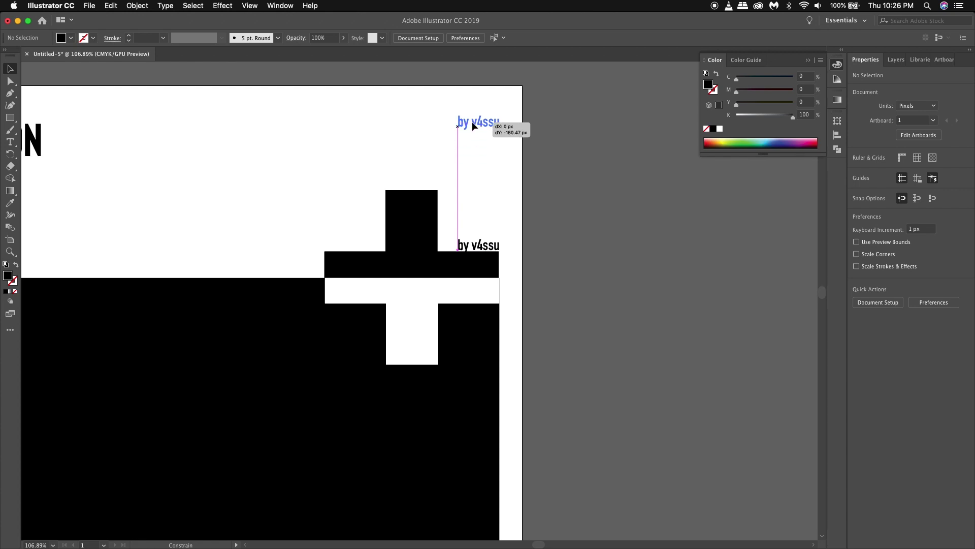
{"action": "scroll", "coordinate": [514, 342], "scroll_direction": "up", "scroll_amount": 5}
{"action": "left_click", "coordinate": [479, 170]}
{"action": "scroll", "coordinate": [450, 173], "scroll_direction": "up", "scroll_amount": 3}
{"action": "scroll", "coordinate": [447, 172], "scroll_direction": "down", "scroll_amount": 2}
{"action": "scroll", "coordinate": [359, 203], "scroll_direction": "down", "scroll_amount": 2}
{"action": "scroll", "coordinate": [579, 255], "scroll_direction": "down", "scroll_amount": 3}
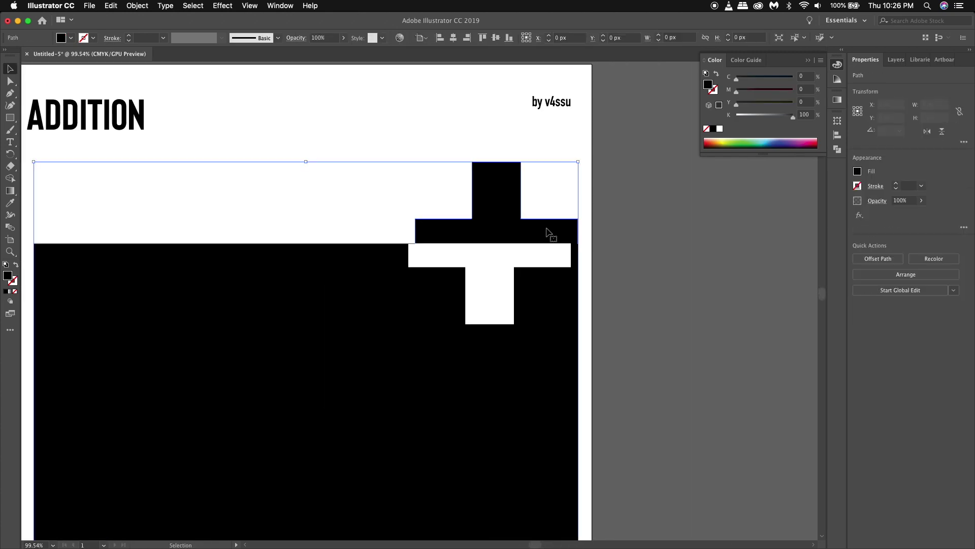
{"action": "scroll", "coordinate": [574, 264], "scroll_direction": "up", "scroll_amount": 3}
{"action": "scroll", "coordinate": [559, 132], "scroll_direction": "down", "scroll_amount": 2}
{"action": "left_click", "coordinate": [560, 131]}
{"action": "scroll", "coordinate": [531, 147], "scroll_direction": "up", "scroll_amount": 2}
{"action": "scroll", "coordinate": [531, 148], "scroll_direction": "down", "scroll_amount": 2}
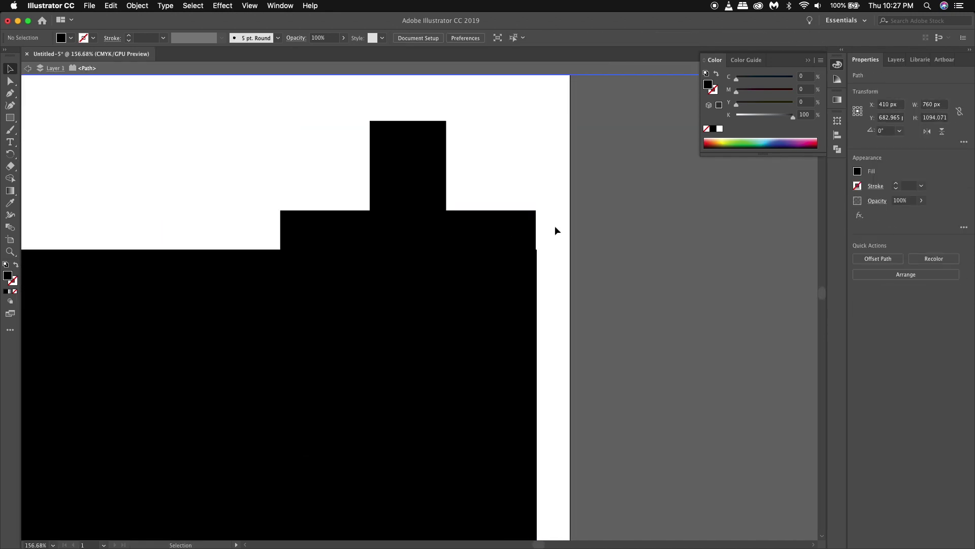
{"action": "scroll", "coordinate": [554, 228], "scroll_direction": "up", "scroll_amount": 3}
{"action": "left_click", "coordinate": [472, 322]}
{"action": "left_click", "coordinate": [549, 319]}
{"action": "scroll", "coordinate": [549, 318], "scroll_direction": "up", "scroll_amount": 2}
{"action": "scroll", "coordinate": [540, 306], "scroll_direction": "down", "scroll_amount": 2}
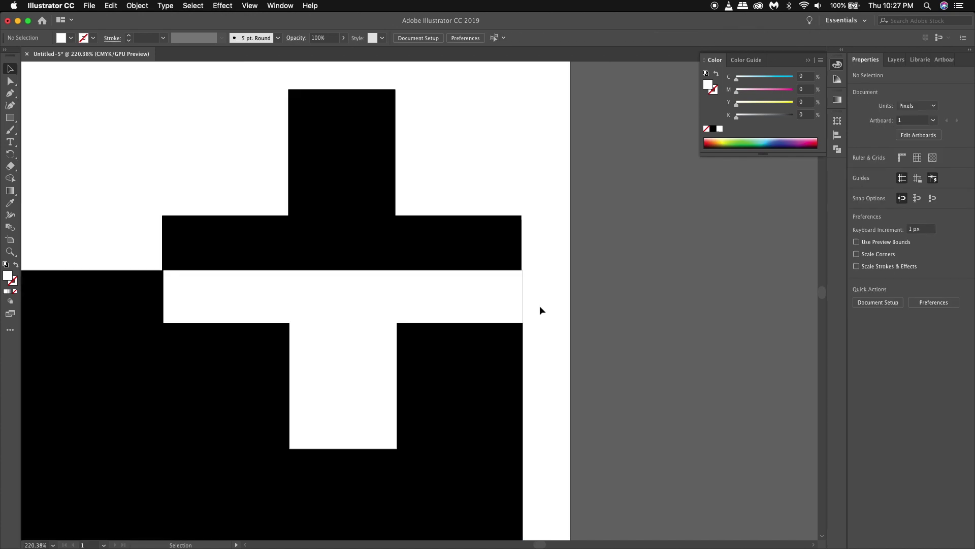
{"action": "scroll", "coordinate": [540, 306], "scroll_direction": "down", "scroll_amount": 2}
{"action": "left_click", "coordinate": [516, 273]}
{"action": "scroll", "coordinate": [395, 265], "scroll_direction": "up", "scroll_amount": 2}
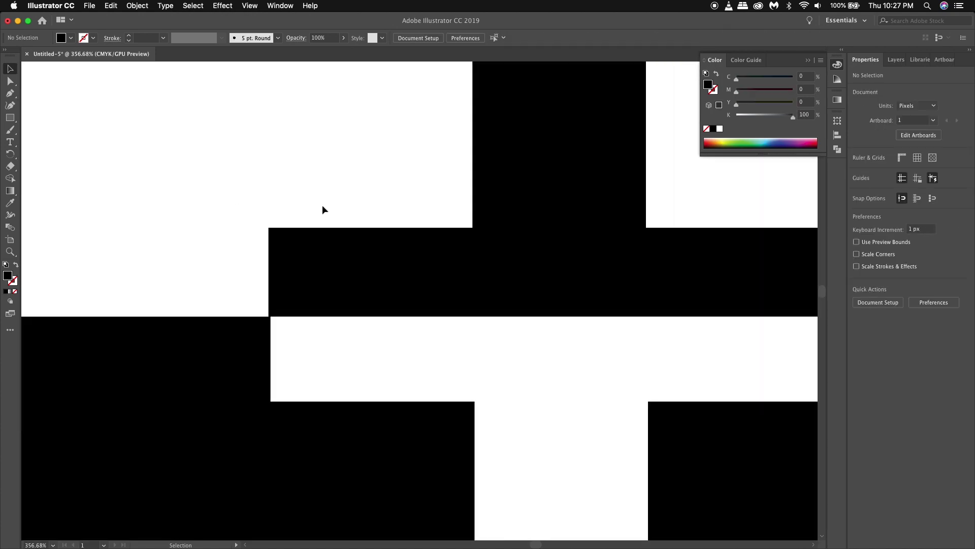
{"action": "left_click", "coordinate": [347, 190]}
{"action": "scroll", "coordinate": [348, 189], "scroll_direction": "down", "scroll_amount": 2}
{"action": "scroll", "coordinate": [493, 207], "scroll_direction": "down", "scroll_amount": 2}
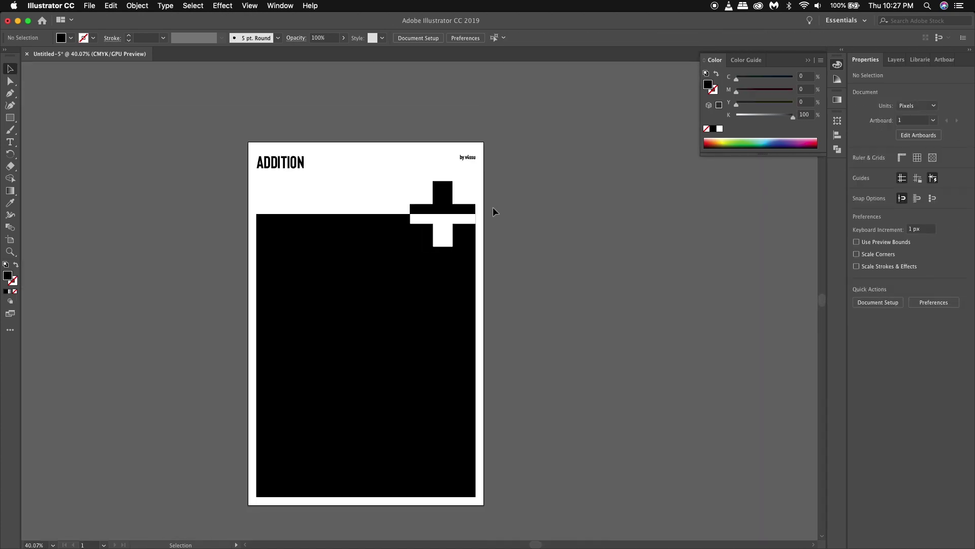
Step: Change the byline's font to Roboto
{"action": "double_click", "coordinate": [467, 157]}
{"action": "left_click", "coordinate": [386, 38]}
{"action": "type", "text": "r"}
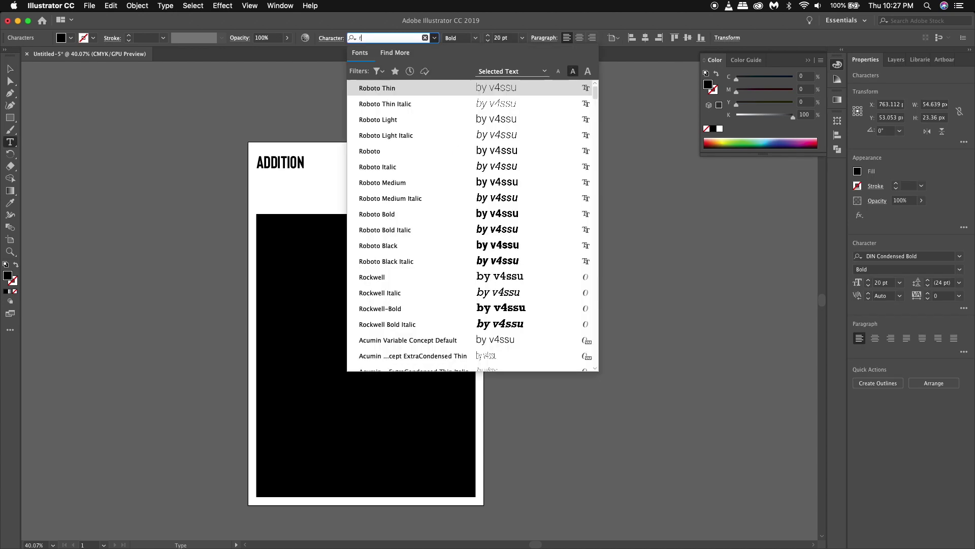
{"action": "left_click", "coordinate": [389, 151]}
{"action": "key", "text": "Escape"}
{"action": "left_click", "coordinate": [320, 98]}
Step: Switch the byline's font to Bebas Neue
{"action": "scroll", "coordinate": [320, 98], "scroll_direction": "up", "scroll_amount": 2}
{"action": "left_click", "coordinate": [435, 38]}
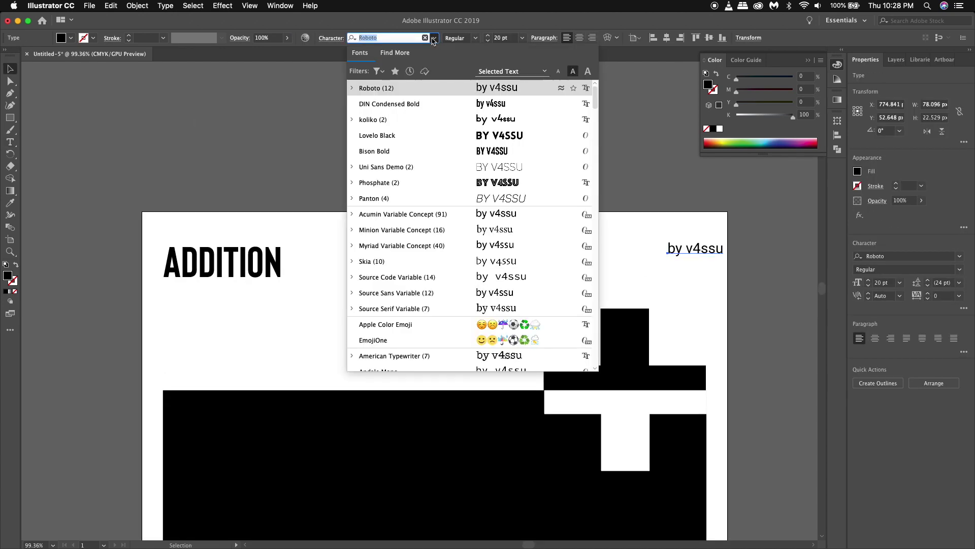
{"action": "scroll", "coordinate": [428, 229], "scroll_direction": "down", "scroll_amount": 3}
{"action": "scroll", "coordinate": [428, 304], "scroll_direction": "down", "scroll_amount": 1}
{"action": "scroll", "coordinate": [428, 322], "scroll_direction": "down", "scroll_amount": 5}
{"action": "scroll", "coordinate": [429, 249], "scroll_direction": "down", "scroll_amount": 1}
{"action": "left_click", "coordinate": [428, 246]}
{"action": "left_click", "coordinate": [237, 182]}
Step: Draw a small rectangle near the ADDITION title and move it right
{"action": "scroll", "coordinate": [237, 176], "scroll_direction": "down", "scroll_amount": 3}
{"action": "scroll", "coordinate": [237, 176], "scroll_direction": "down", "scroll_amount": 3}
{"action": "scroll", "coordinate": [237, 176], "scroll_direction": "up", "scroll_amount": 2}
{"action": "left_click", "coordinate": [237, 214]}
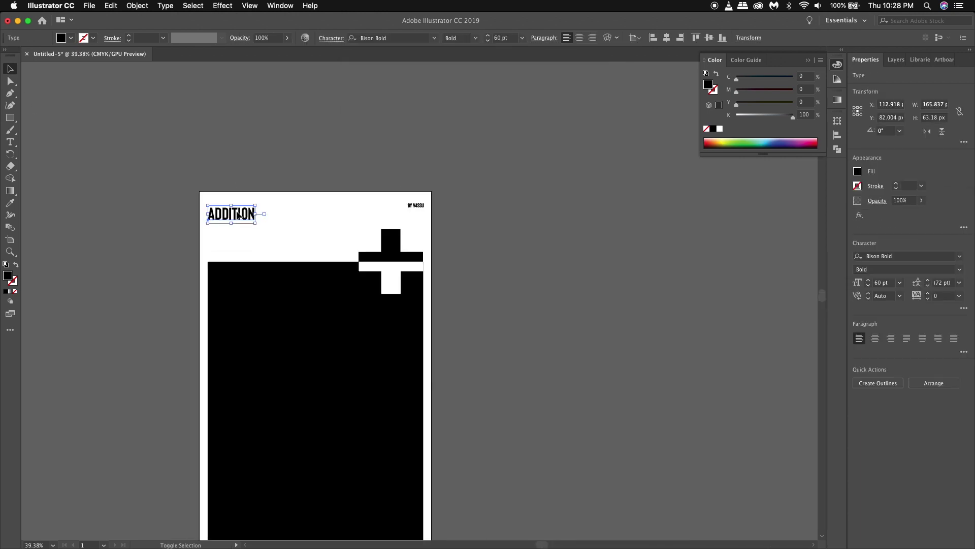
{"action": "left_click", "coordinate": [422, 205]}
{"action": "left_click", "coordinate": [336, 173]}
{"action": "key", "text": "m"}
{"action": "scroll", "coordinate": [343, 204], "scroll_direction": "up", "scroll_amount": 2}
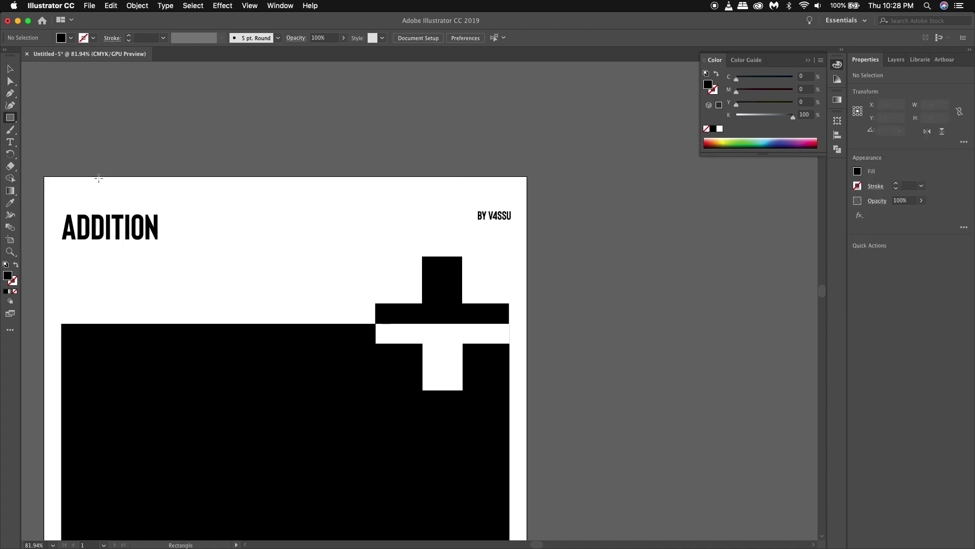
{"action": "key", "text": "v"}
{"action": "left_click_drag", "start_coordinate": [133, 195], "coordinate": [155, 195]}
Step: Delete the stray small square
{"action": "left_click", "coordinate": [491, 224]}
{"action": "key", "text": "Delete"}
{"action": "scroll", "coordinate": [547, 248], "scroll_direction": "down", "scroll_amount": 3}
Step: Give the black block a gradient fill with black and dark grey stops
{"action": "left_click", "coordinate": [422, 330]}
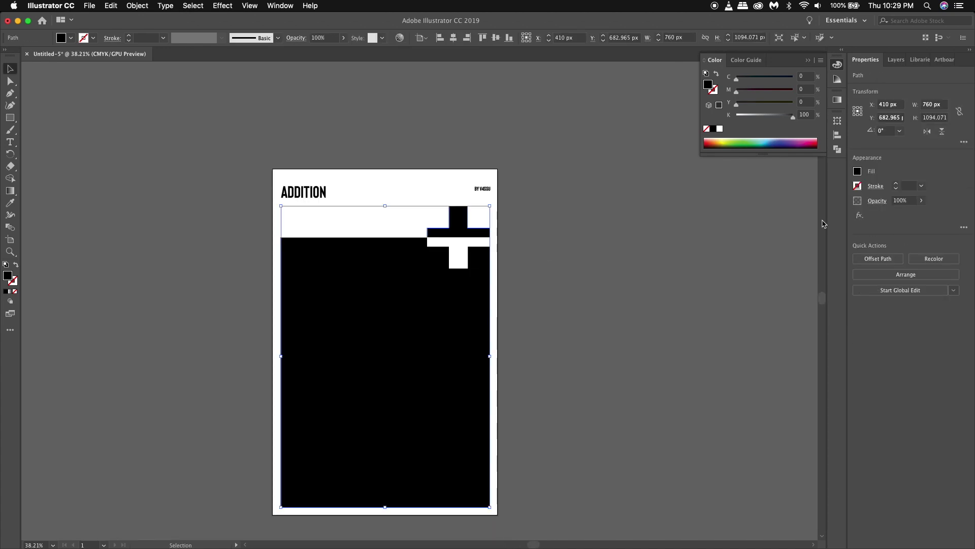
{"action": "left_click", "coordinate": [10, 291]}
{"action": "left_click", "coordinate": [713, 409]}
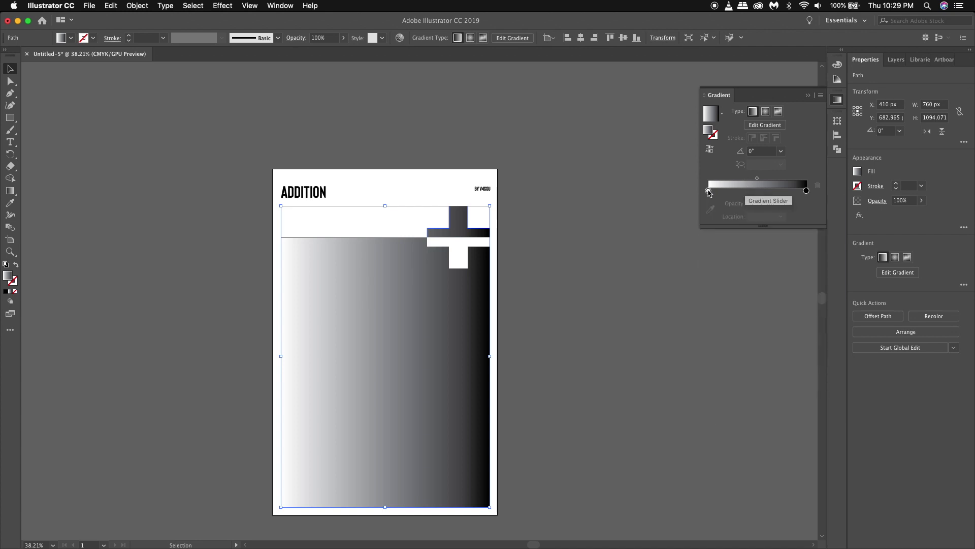
{"action": "double_click", "coordinate": [710, 193]}
{"action": "left_click", "coordinate": [695, 278]}
{"action": "left_click_drag", "start_coordinate": [806, 190], "coordinate": [804, 191]}
{"action": "double_click", "coordinate": [807, 191]}
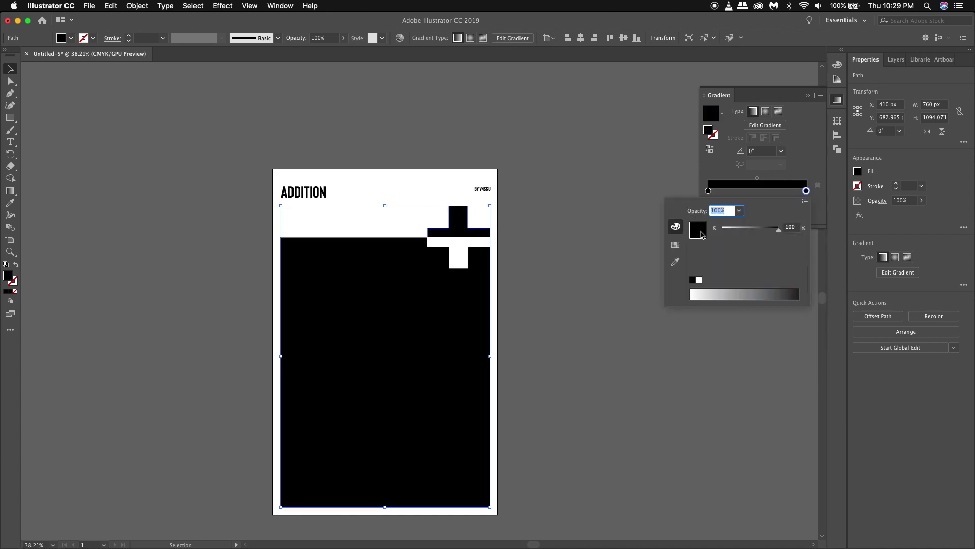
{"action": "double_click", "coordinate": [697, 229]}
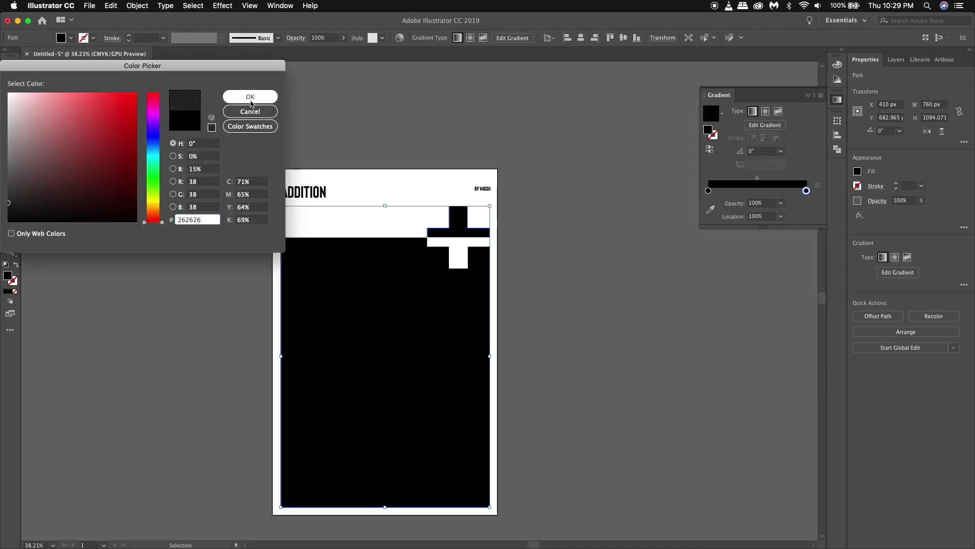
{"action": "left_click", "coordinate": [251, 96]}
Step: Make the gradient radial and try dragging it across the block in different directions
{"action": "left_click", "coordinate": [765, 110]}
{"action": "key", "text": "g"}
{"action": "left_click_drag", "start_coordinate": [293, 491], "coordinate": [490, 156]}
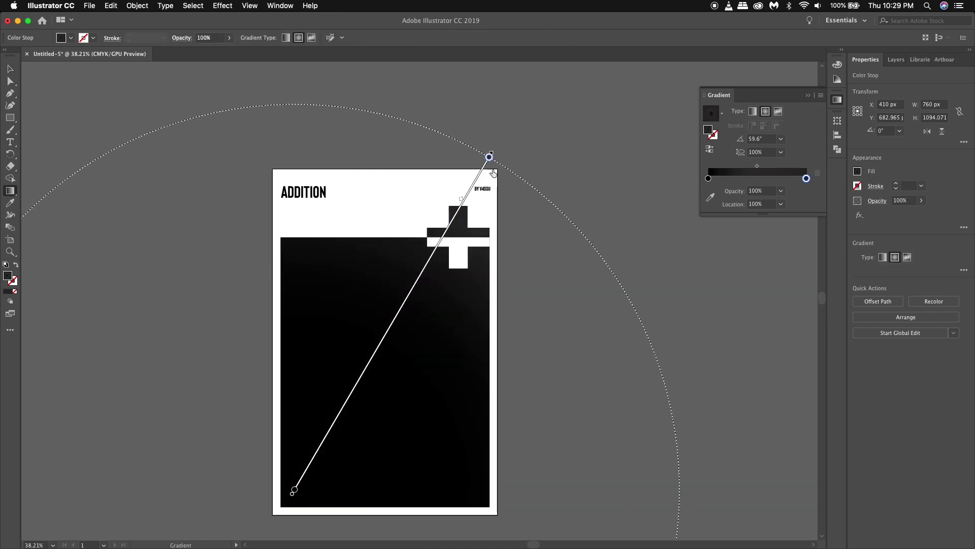
{"action": "scroll", "coordinate": [445, 216], "scroll_direction": "down", "scroll_amount": 5}
{"action": "left_click_drag", "start_coordinate": [443, 208], "coordinate": [304, 377]}
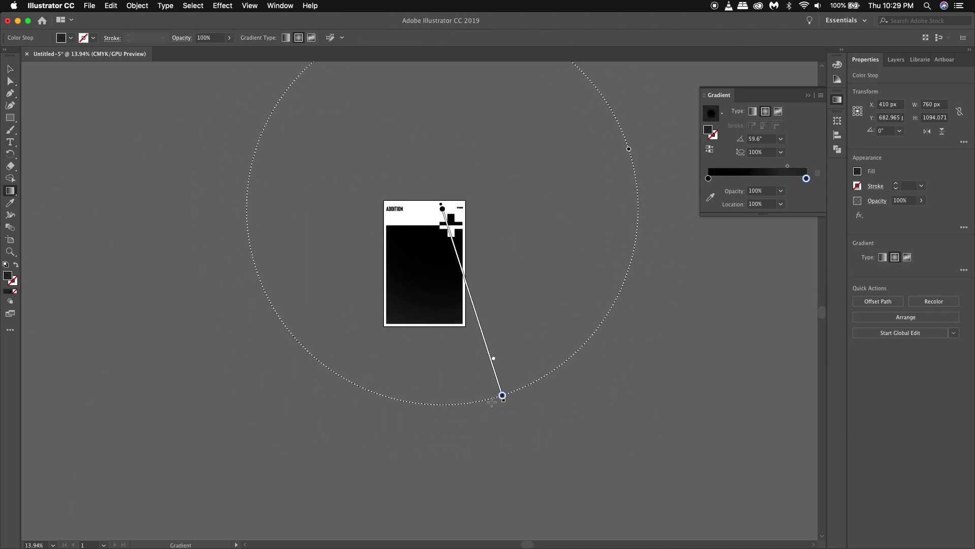
{"action": "left_click_drag", "start_coordinate": [337, 421], "coordinate": [492, 159]}
{"action": "key", "text": "v"}
{"action": "left_click", "coordinate": [466, 346]}
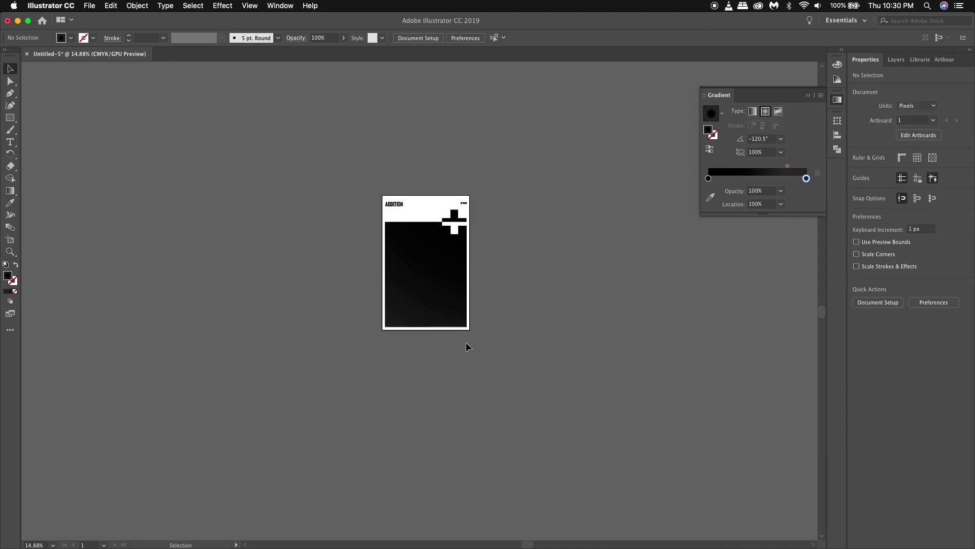
{"action": "scroll", "coordinate": [472, 356], "scroll_direction": "up", "scroll_amount": 3}
{"action": "scroll", "coordinate": [472, 356], "scroll_direction": "down", "scroll_amount": 4}
Step: Set the end stop to 000000 and run a linear gradient upper-left to lower-right
{"action": "left_click", "coordinate": [525, 342]}
{"action": "key", "text": "g"}
{"action": "mouse_move", "coordinate": [655, 487]}
{"action": "left_mouse_down"}
{"action": "mouse_move", "coordinate": [489, 392]}
{"action": "mouse_move", "coordinate": [604, 497]}
{"action": "left_mouse_up"}
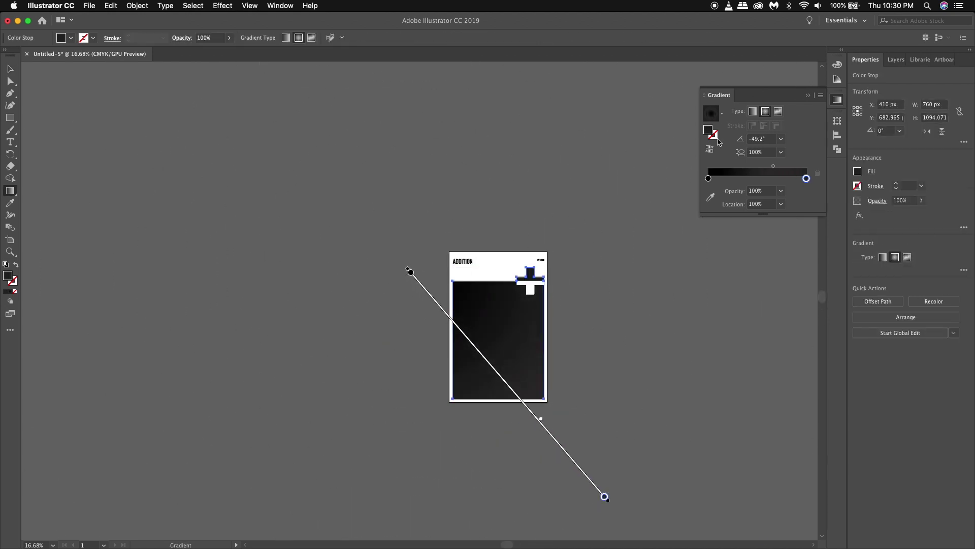
{"action": "double_click", "coordinate": [605, 496]}
{"action": "type", "text": "000000"}
{"action": "key", "text": "Return"}
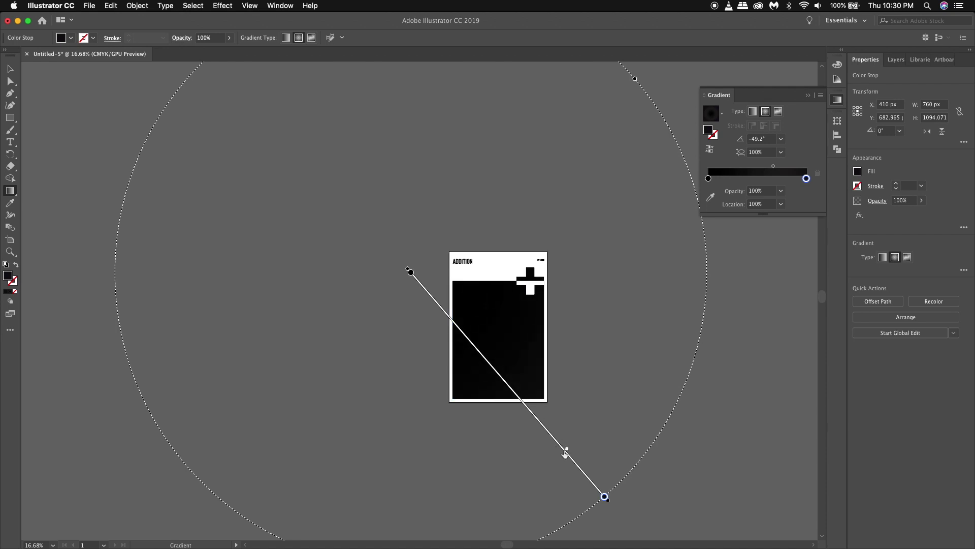
{"action": "left_click", "coordinate": [753, 111]}
{"action": "mouse_move", "coordinate": [408, 264]}
{"action": "left_mouse_down"}
{"action": "mouse_move", "coordinate": [642, 464]}
{"action": "mouse_move", "coordinate": [457, 447]}
{"action": "mouse_move", "coordinate": [604, 216]}
{"action": "left_mouse_up"}
{"action": "scroll", "coordinate": [630, 193], "scroll_direction": "up", "scroll_amount": 5}
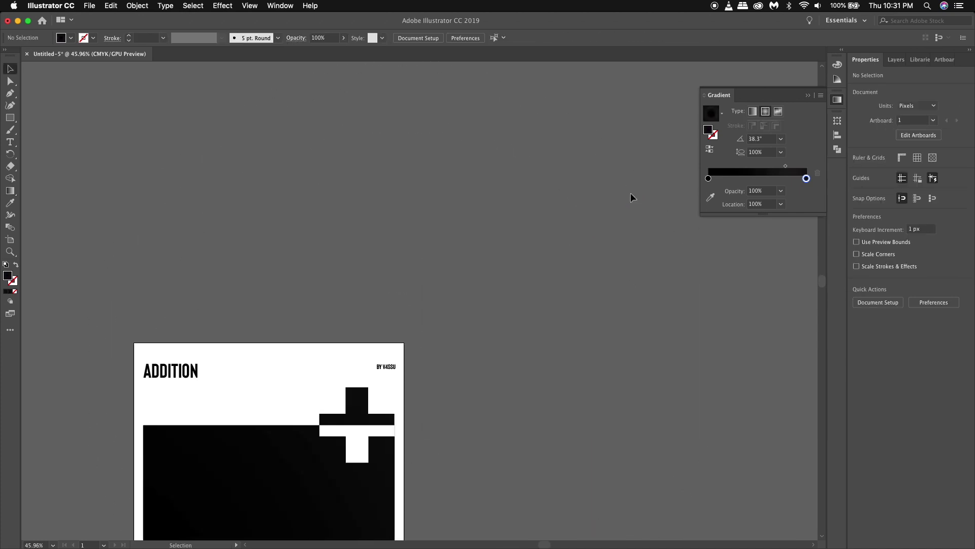
Step: Convert the header text to outlines
{"action": "scroll", "coordinate": [630, 193], "scroll_direction": "down", "scroll_amount": 3}
{"action": "key", "text": "v"}
{"action": "left_click", "coordinate": [600, 148]}
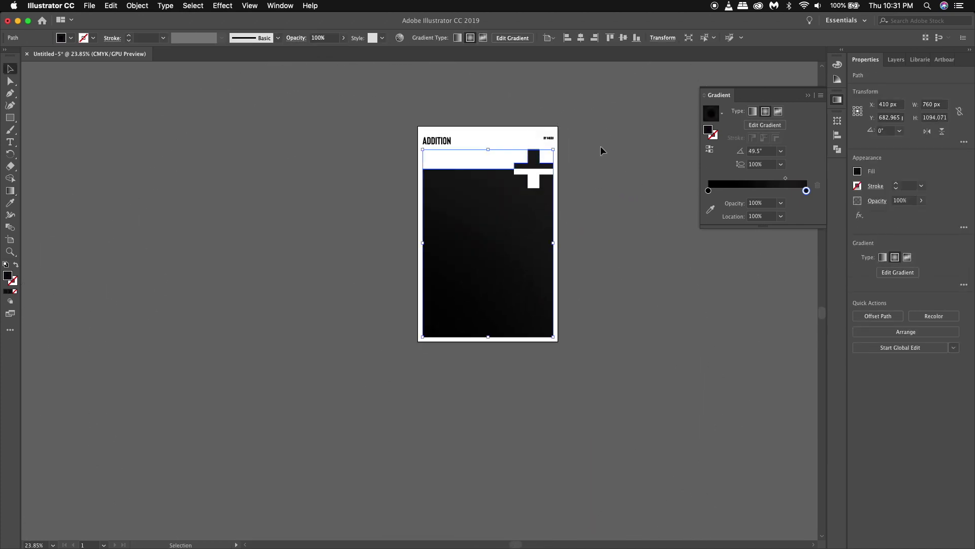
{"action": "scroll", "coordinate": [610, 169], "scroll_direction": "up", "scroll_amount": 5}
{"action": "scroll", "coordinate": [611, 170], "scroll_direction": "down", "scroll_amount": 5}
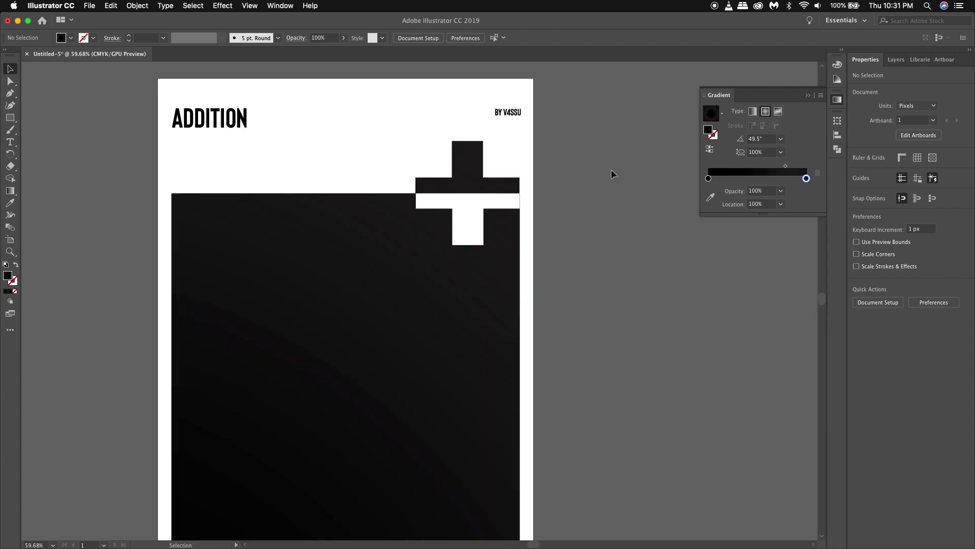
{"action": "scroll", "coordinate": [612, 170], "scroll_direction": "down", "scroll_amount": 2}
{"action": "left_click", "coordinate": [555, 138]}
{"action": "right_click", "coordinate": [554, 140]}
{"action": "left_click", "coordinate": [581, 210]}
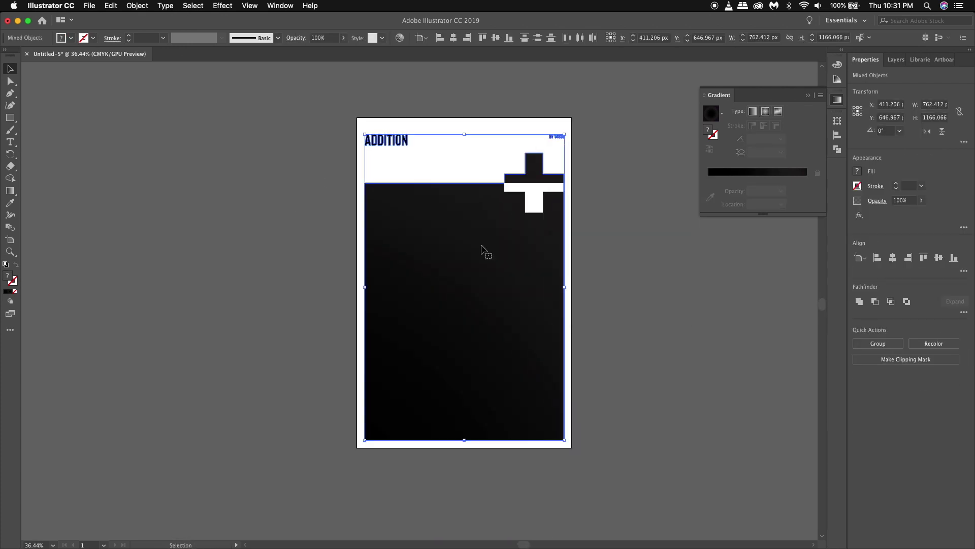
Step: Ungroup the outlined text, then draw a rectangle covering the whole artboard
{"action": "left_click", "coordinate": [500, 252]}
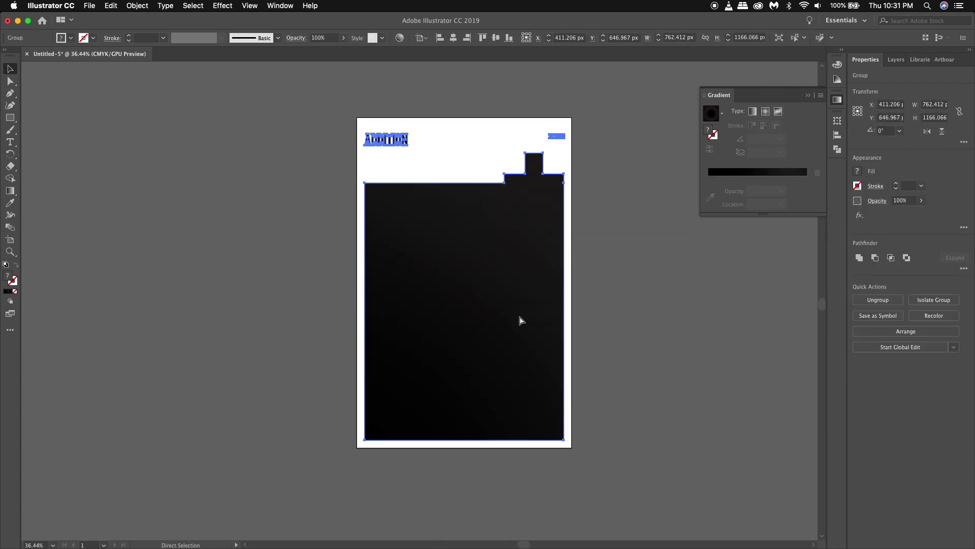
{"action": "right_click", "coordinate": [460, 259]}
{"action": "left_click", "coordinate": [474, 347]}
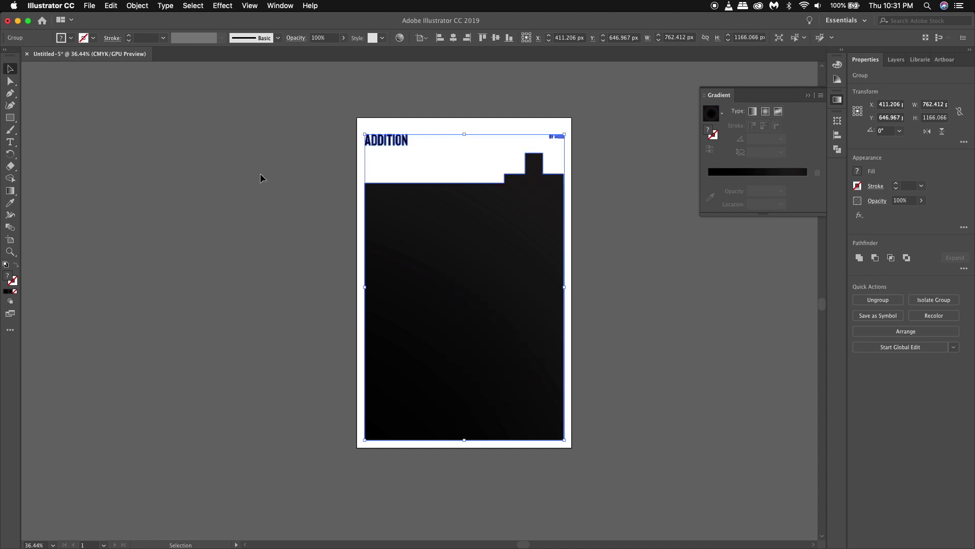
{"action": "left_click_drag", "start_coordinate": [554, 139], "coordinate": [556, 138]}
{"action": "right_click", "coordinate": [447, 262]}
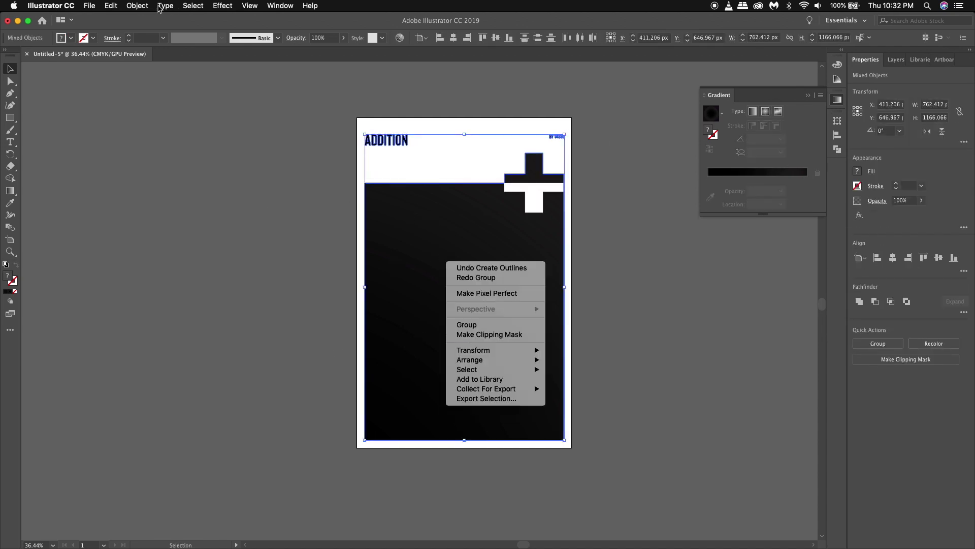
{"action": "left_click", "coordinate": [137, 6]}
{"action": "left_click", "coordinate": [270, 332]}
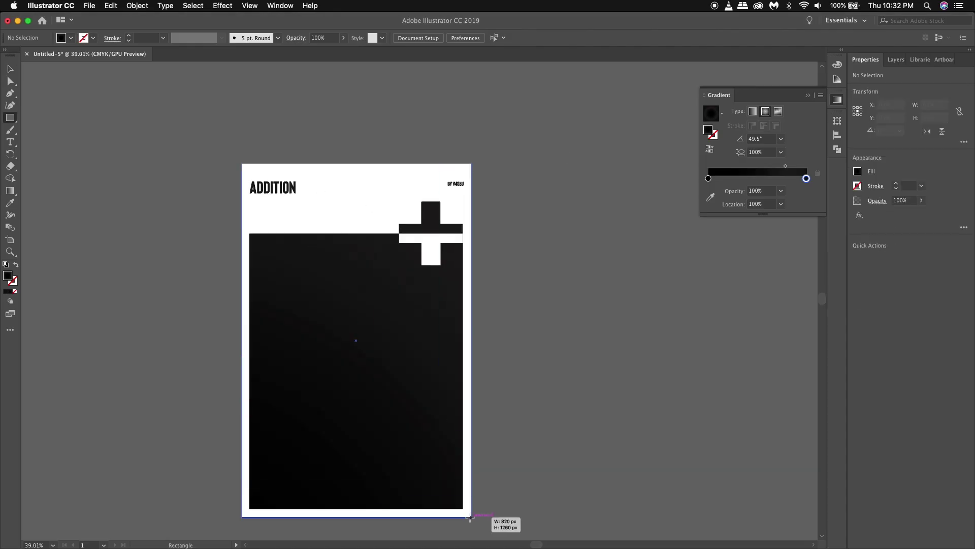
{"action": "left_click_drag", "start_coordinate": [470, 517], "coordinate": [470, 517]}
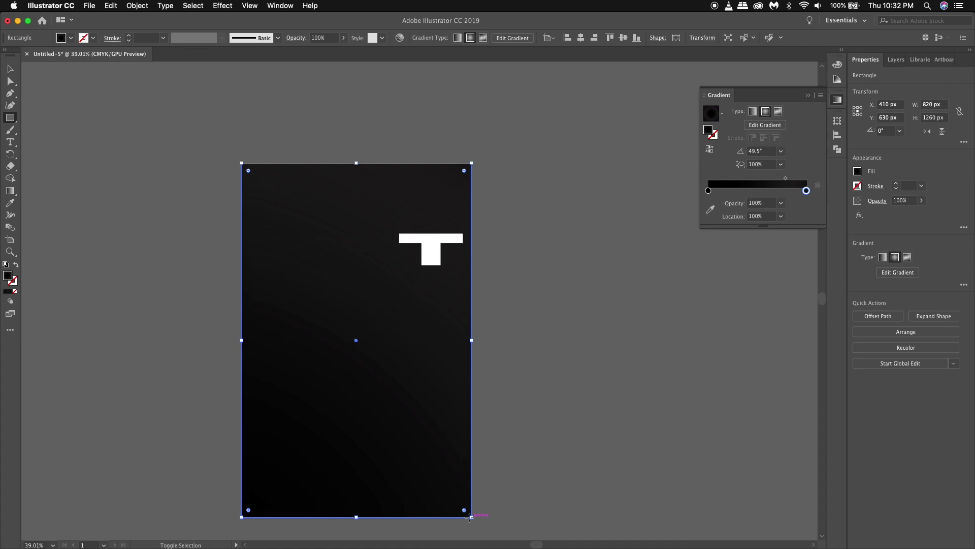
Step: Set the rectangle's gradient stops to white and light grey
{"action": "key", "text": "g"}
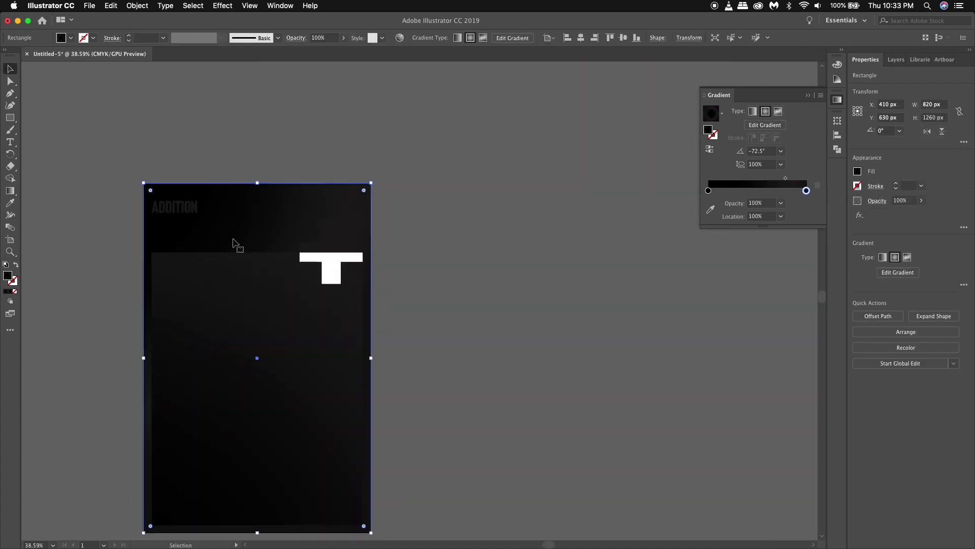
{"action": "key", "text": "g"}
{"action": "double_click", "coordinate": [127, 178]}
{"action": "key", "text": "Return"}
{"action": "double_click", "coordinate": [806, 178]}
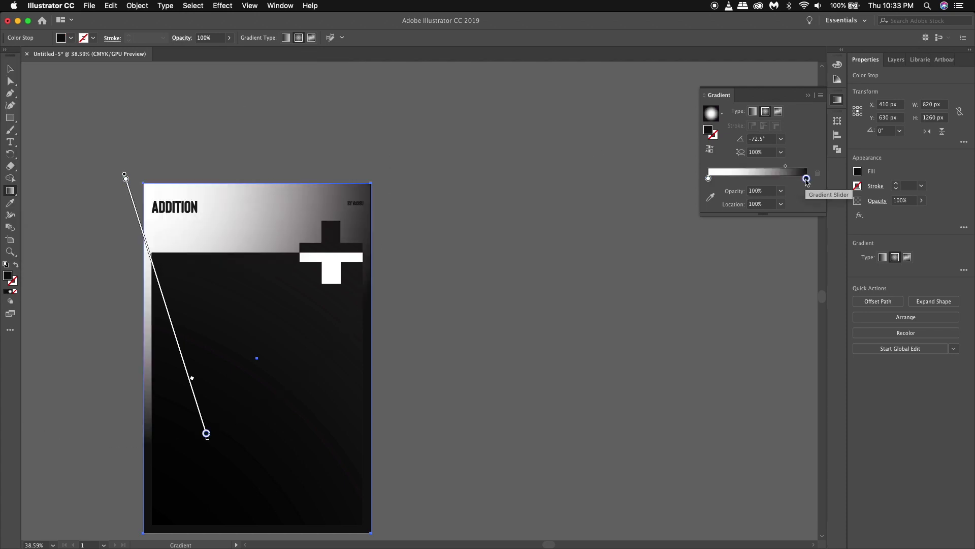
{"action": "key", "text": "Return"}
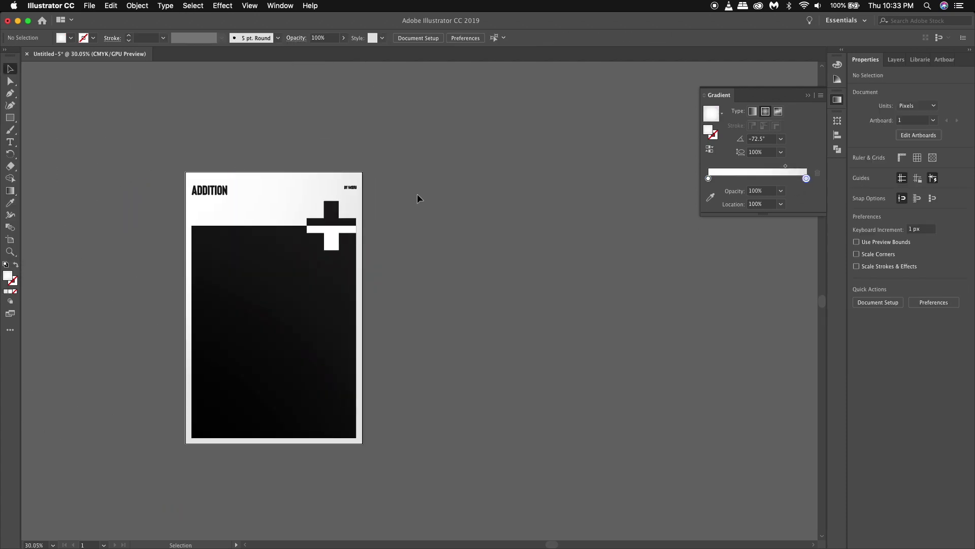
Step: Run the gradient from lower-left to upper-right and reverse its colour order
{"action": "left_click_drag", "start_coordinate": [364, 180], "coordinate": [180, 403]}
{"action": "left_click_drag", "start_coordinate": [144, 465], "coordinate": [318, 208]}
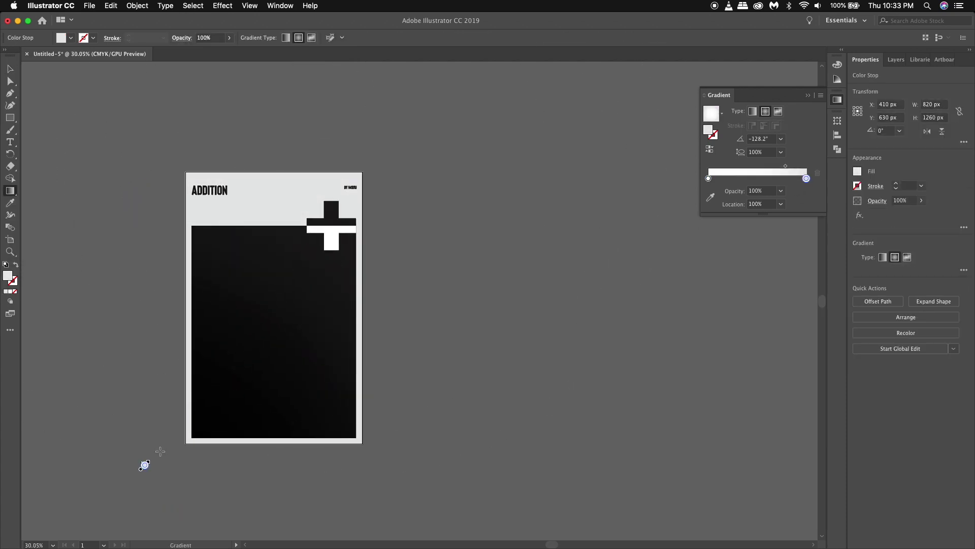
{"action": "left_click_drag", "start_coordinate": [382, 155], "coordinate": [224, 354]}
{"action": "left_click_drag", "start_coordinate": [174, 473], "coordinate": [350, 171]}
{"action": "left_click", "coordinate": [711, 152]}
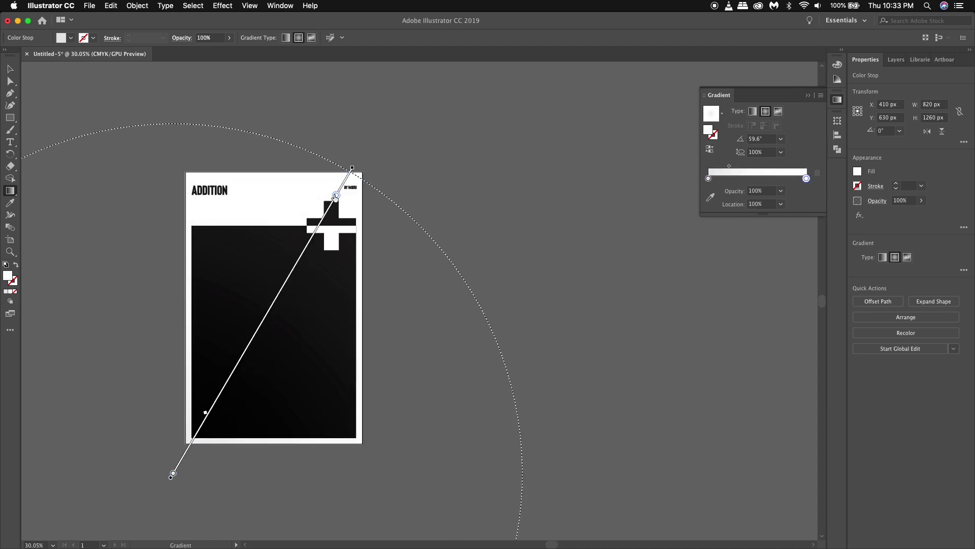
Step: Reset the end stop to light grey E5E5E5 and confirm the start stop colour
{"action": "double_click", "coordinate": [806, 179]}
{"action": "double_click", "coordinate": [694, 215]}
{"action": "left_click", "coordinate": [258, 98]}
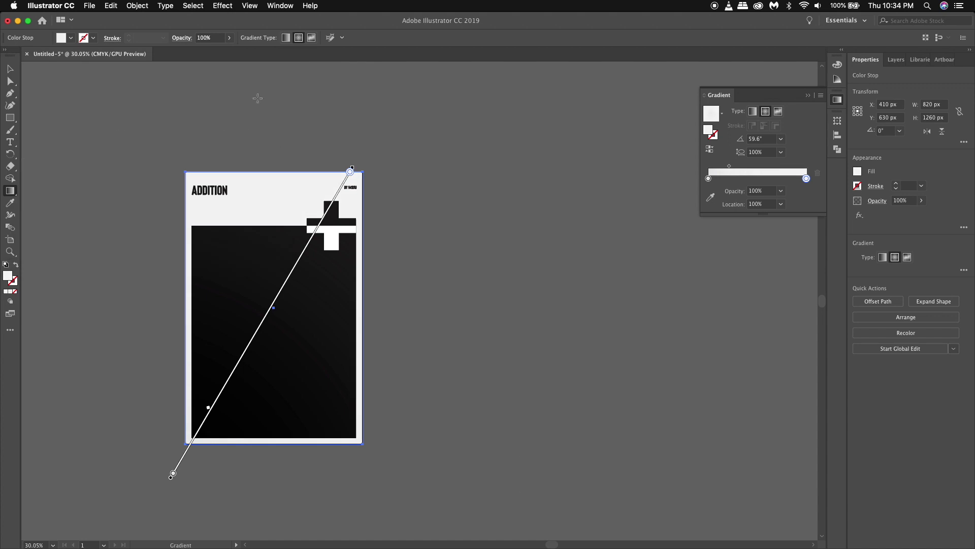
{"action": "double_click", "coordinate": [709, 131]}
{"action": "left_click", "coordinate": [251, 97]}
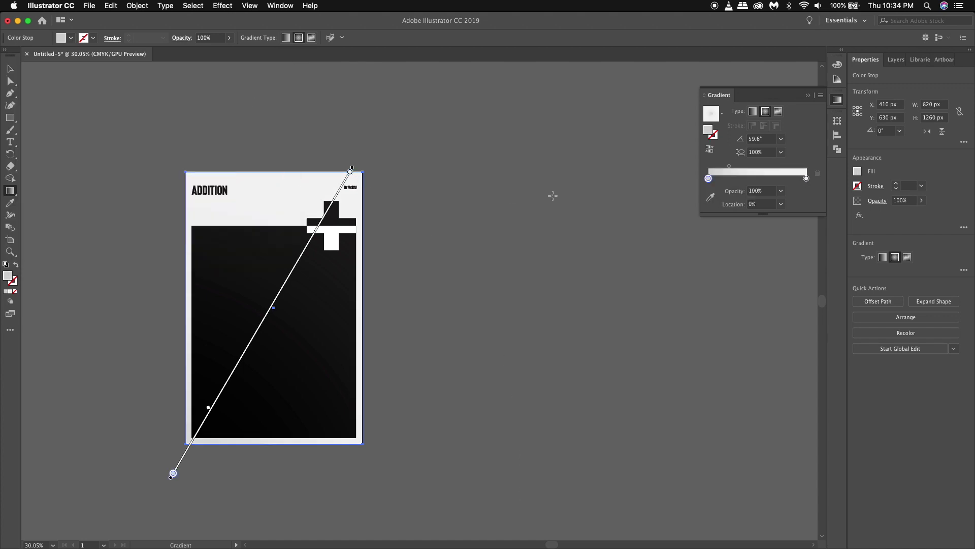
{"action": "key", "text": "v"}
{"action": "scroll", "coordinate": [443, 274], "scroll_direction": "up", "scroll_amount": 10}
{"action": "scroll", "coordinate": [443, 276], "scroll_direction": "down", "scroll_amount": 10}
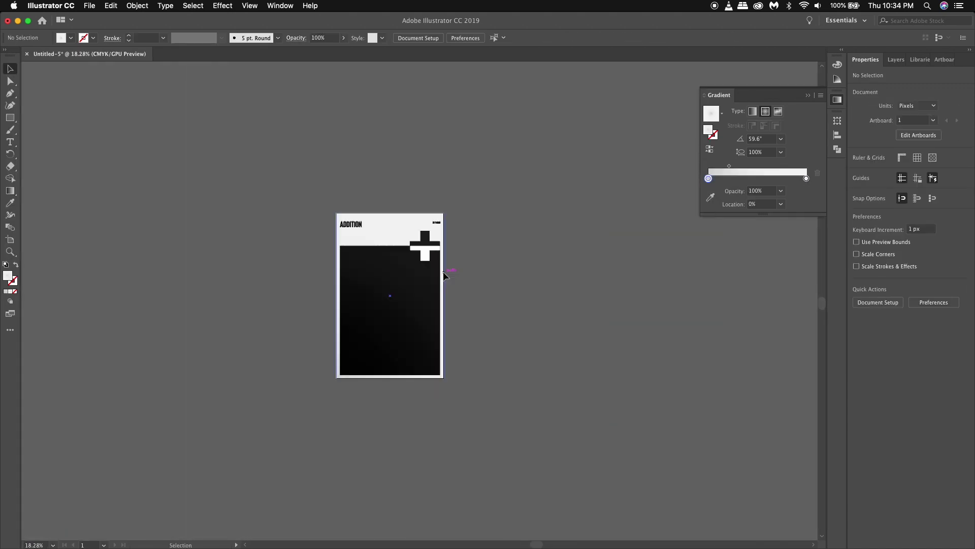
{"action": "scroll", "coordinate": [321, 215], "scroll_direction": "up", "scroll_amount": 3}
{"action": "left_click", "coordinate": [262, 172]}
Step: Try combining the selected shapes into a compound path, check it, then undo
{"action": "right_click", "coordinate": [263, 173]}
{"action": "left_click", "coordinate": [291, 287]}
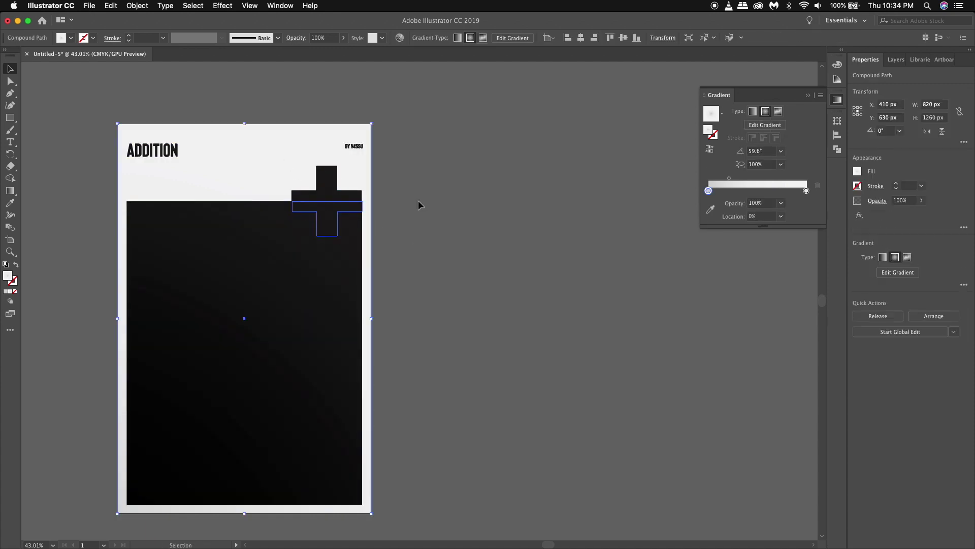
{"action": "left_click", "coordinate": [419, 203]}
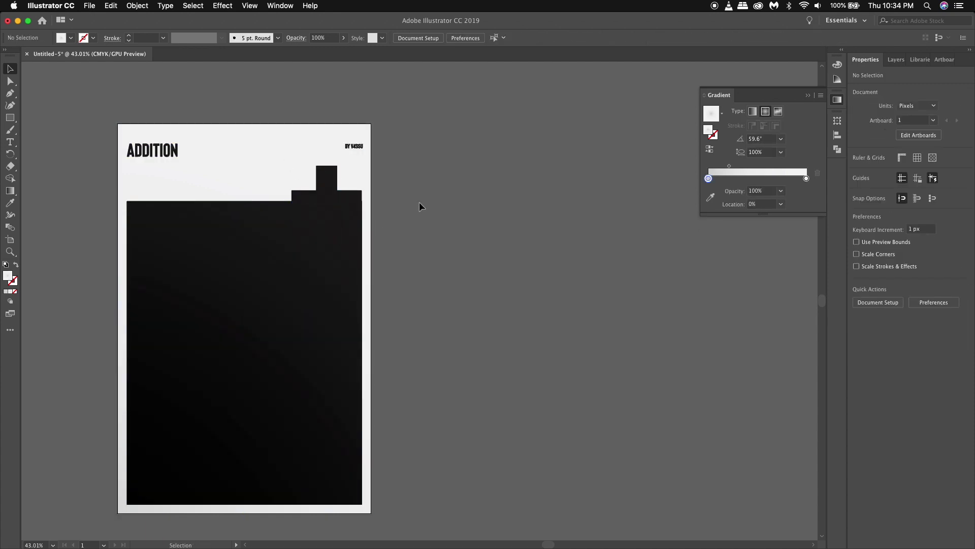
{"action": "key", "text": "cmd+z"}
Step: Combine the two lower white cross pieces into one compound path
{"action": "left_click", "coordinate": [324, 216]}
{"action": "left_click", "coordinate": [268, 192]}
{"action": "right_click", "coordinate": [268, 193]}
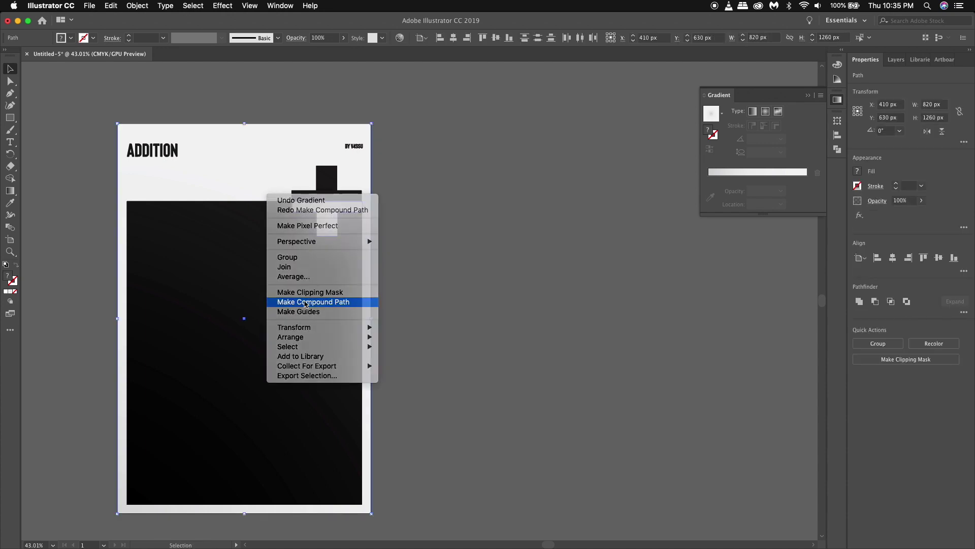
{"action": "left_click", "coordinate": [306, 302]}
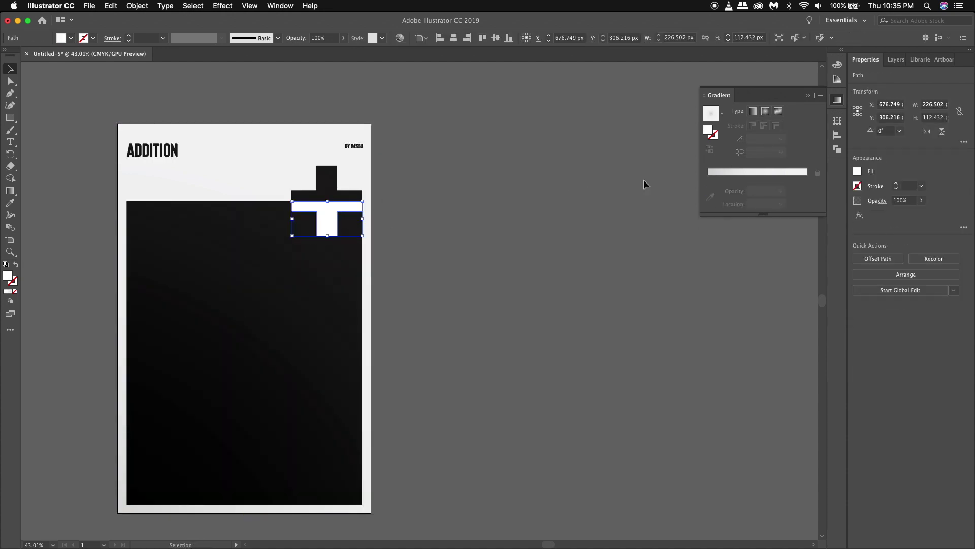
Step: Redraw the cross piece's gradient direction with the Gradient tool, then deselect
{"action": "key", "text": "period"}
{"action": "key", "text": "cmd+minus"}
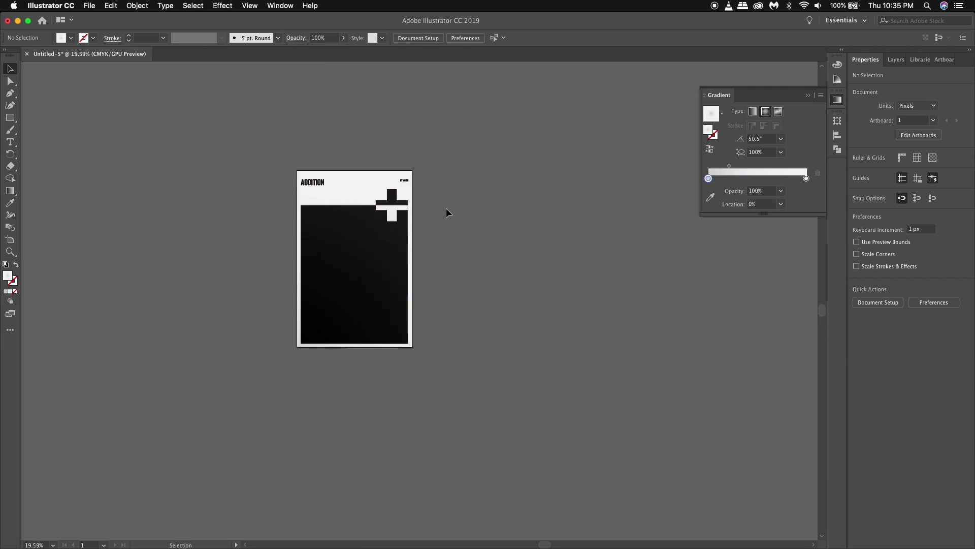
{"action": "key", "text": "g"}
{"action": "left_click_drag", "start_coordinate": [381, 227], "coordinate": [406, 197]}
{"action": "key", "text": "v"}
{"action": "left_click", "coordinate": [473, 175]}
Step: Select the artboard-sized background rectangle and undo its gradient change
{"action": "scroll", "coordinate": [473, 175], "scroll_direction": "up", "scroll_amount": 3}
{"action": "scroll", "coordinate": [472, 175], "scroll_direction": "down", "scroll_amount": 3}
{"action": "scroll", "coordinate": [473, 175], "scroll_direction": "up", "scroll_amount": 1}
{"action": "left_click", "coordinate": [285, 192]}
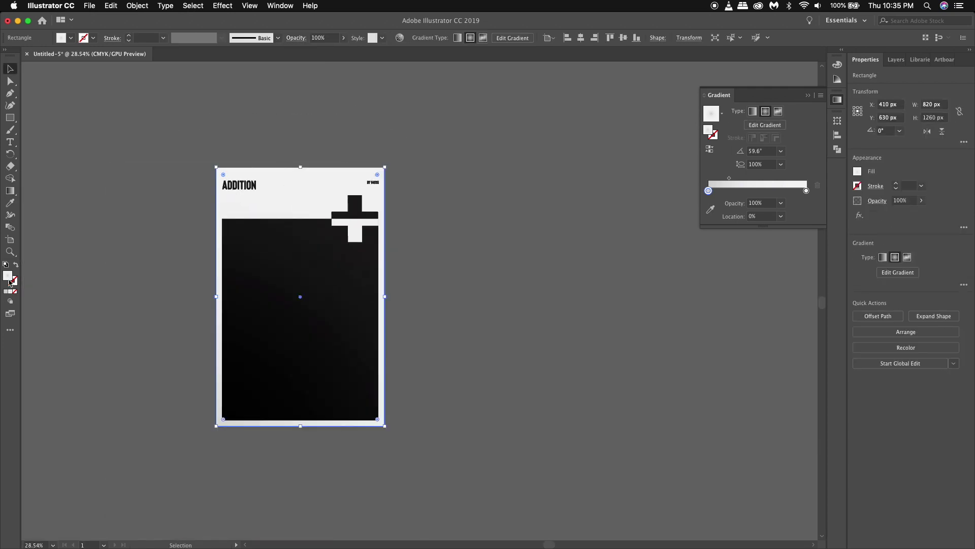
{"action": "left_click", "coordinate": [287, 197]}
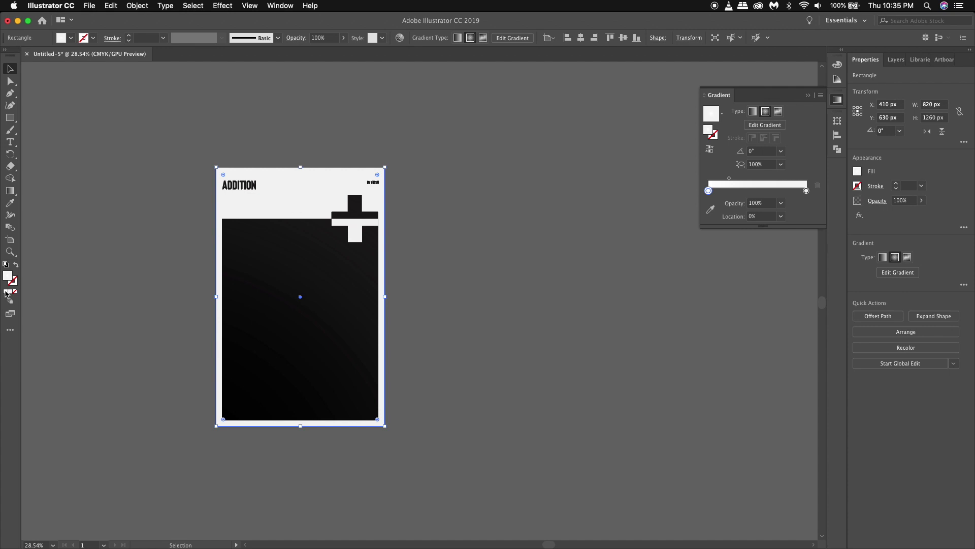
{"action": "key", "text": "super+z"}
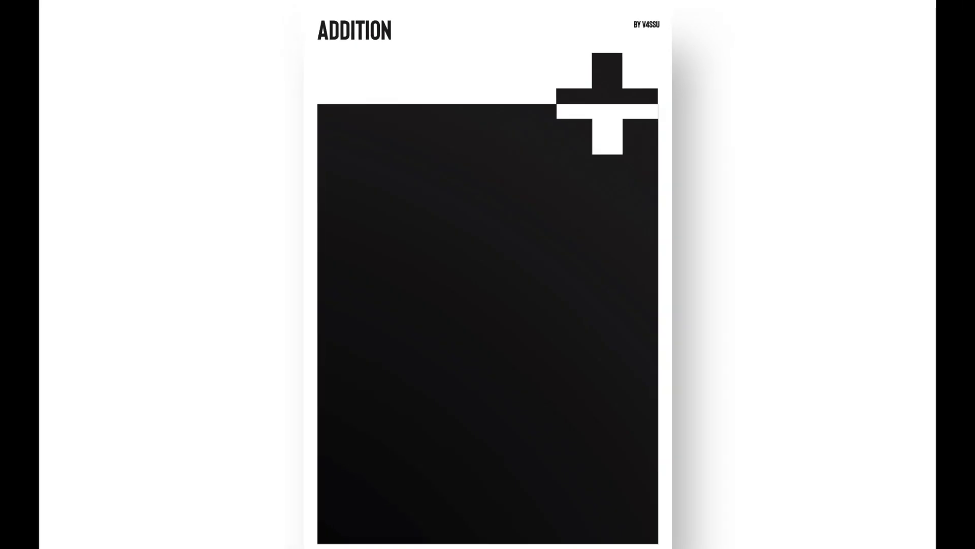